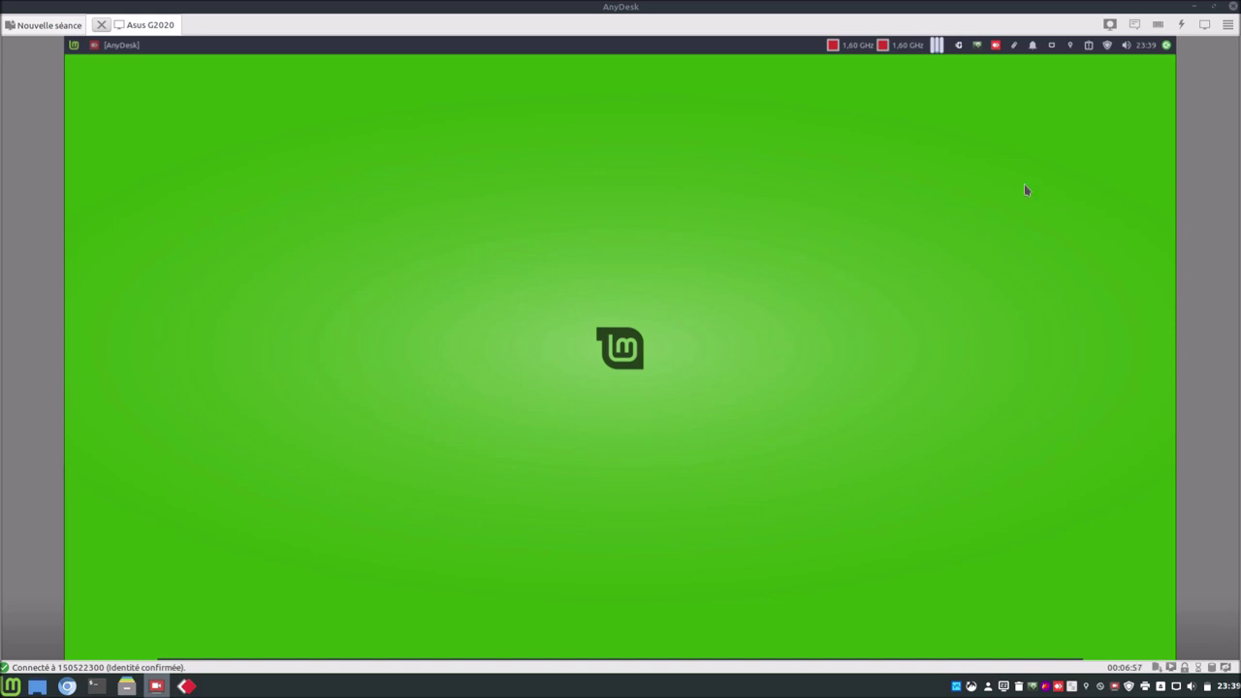
# Switch the Asus G2020 remote session to full screen.
pyautogui.click(1227, 27)
pyautogui.click(1206, 28)
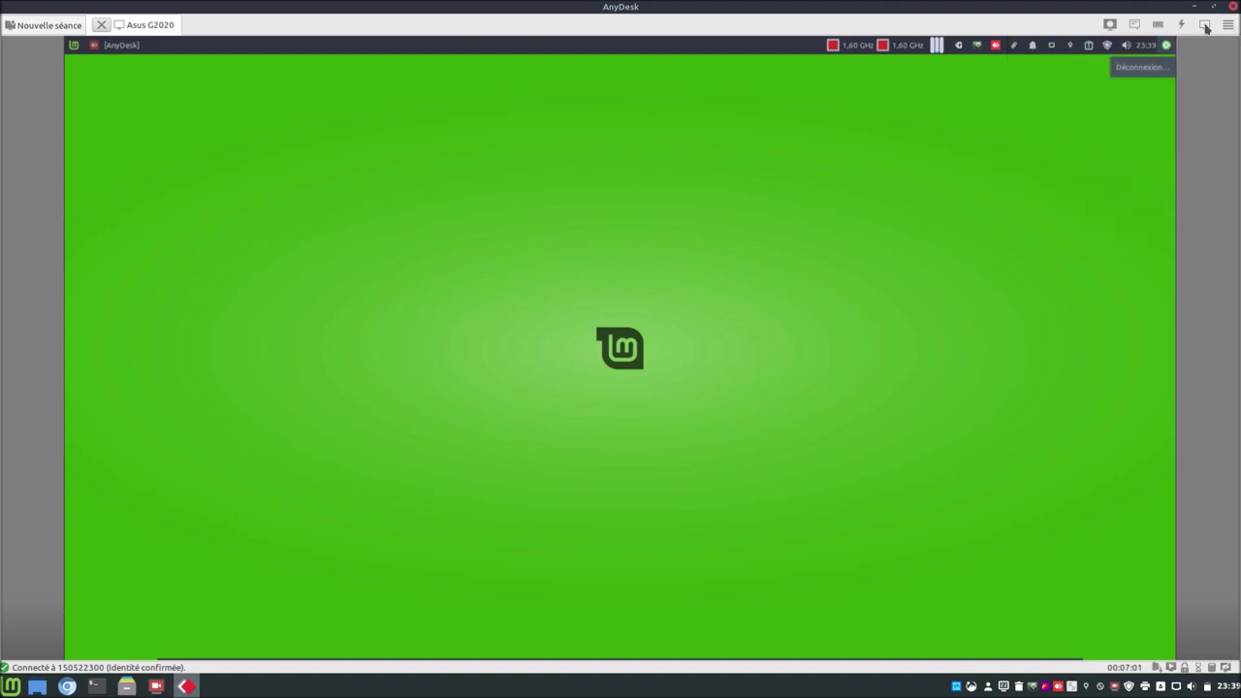
pyautogui.click(1207, 28)
pyautogui.click(1122, 44)
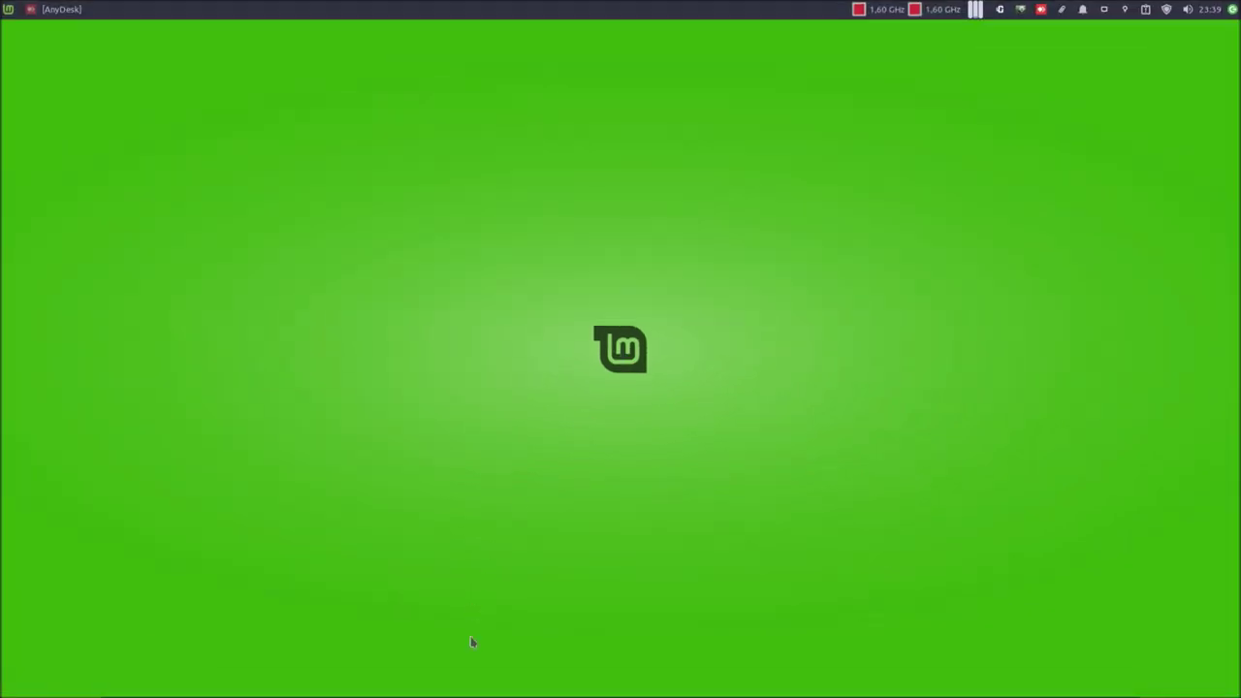
# Open the file manager and examine the contents of the MULTISYSTEM and IMAGES volumes.
pyautogui.click(308, 684)
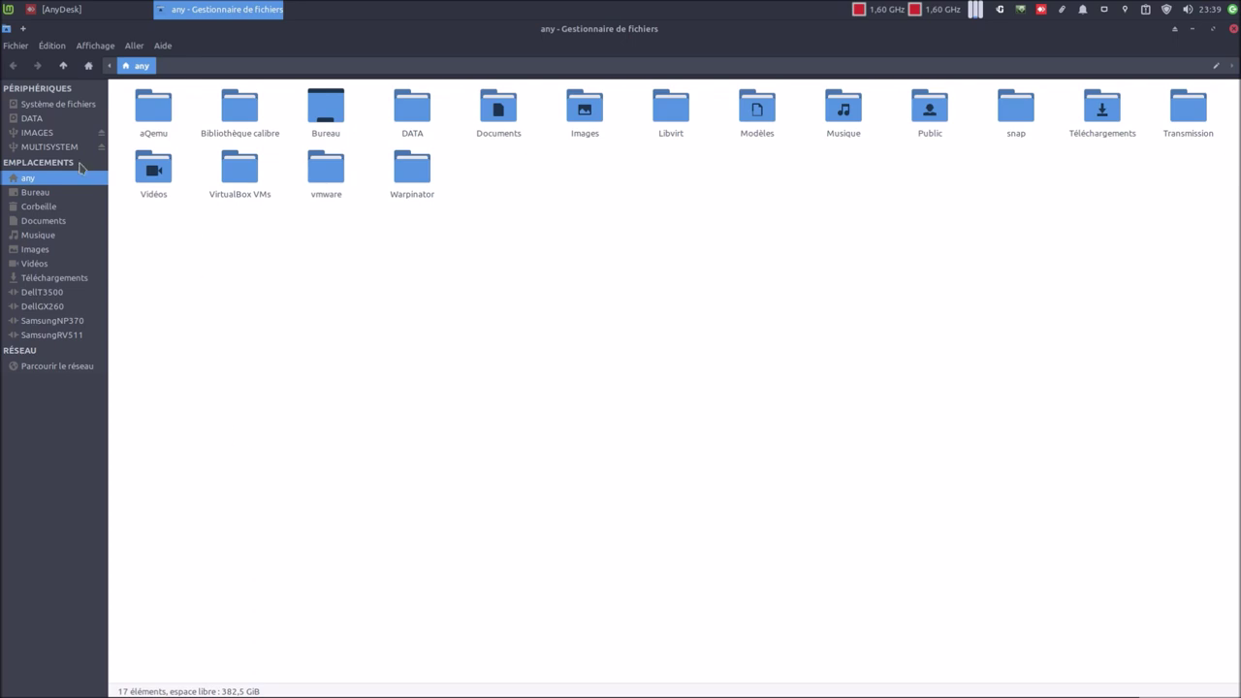
pyautogui.click(48, 147)
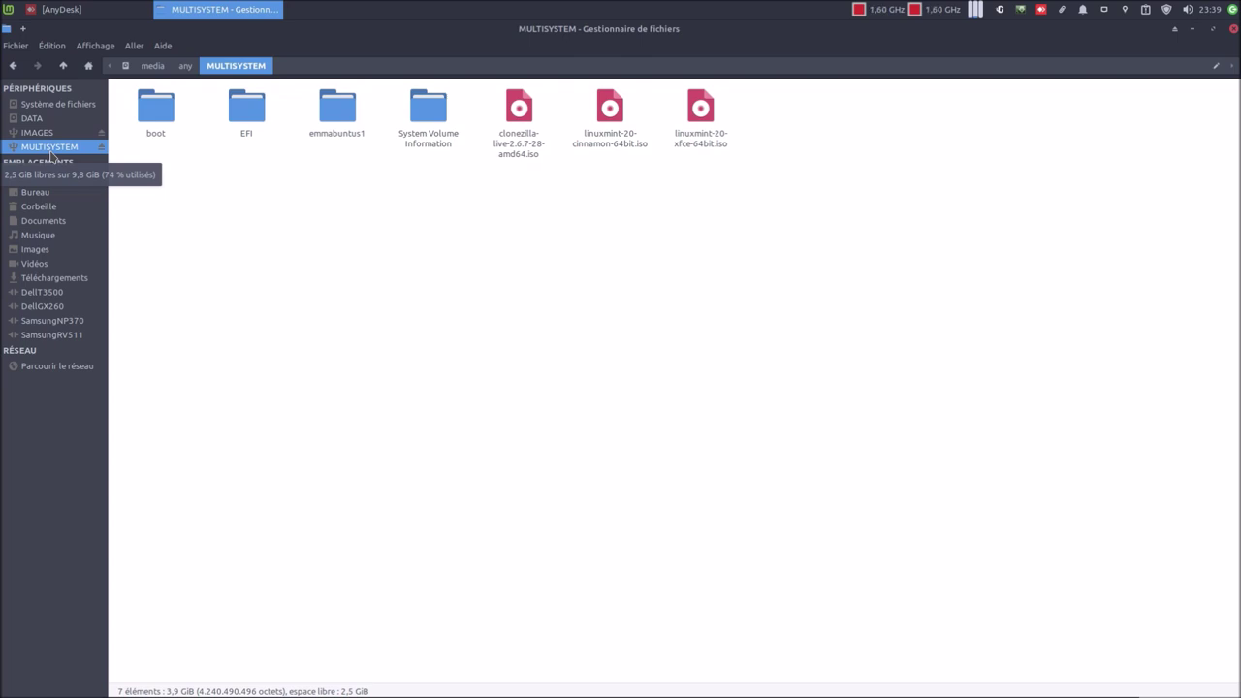
pyautogui.click(51, 134)
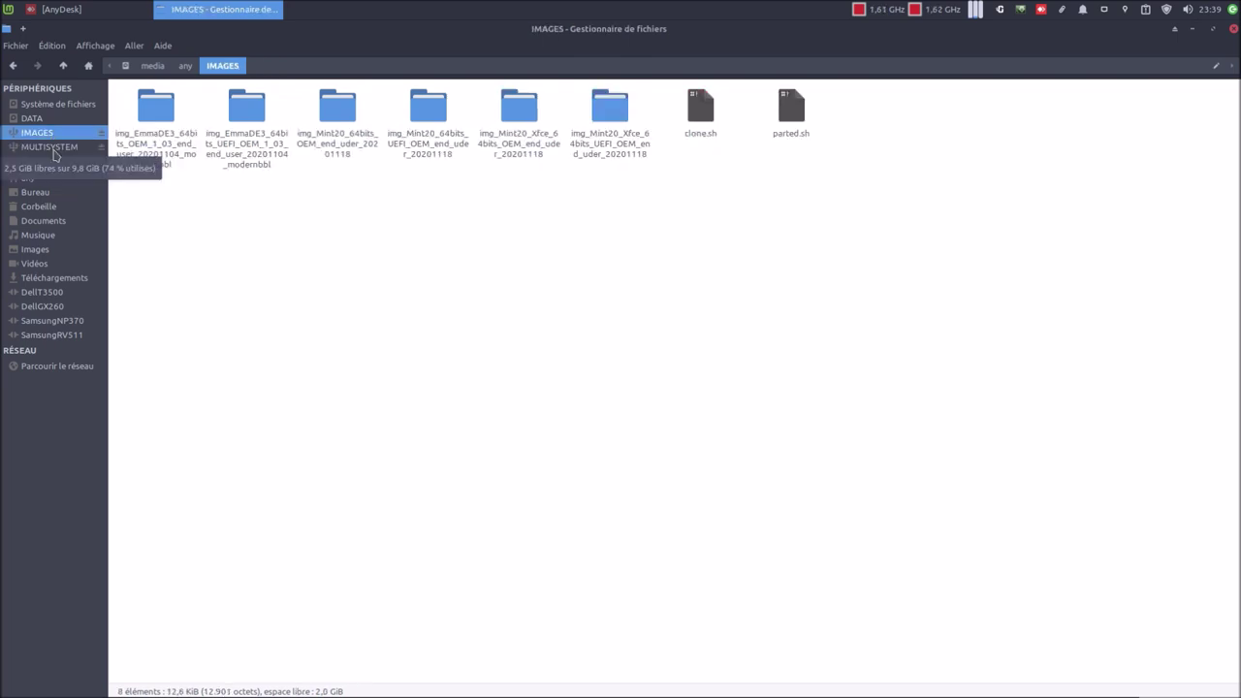
pyautogui.click(55, 150)
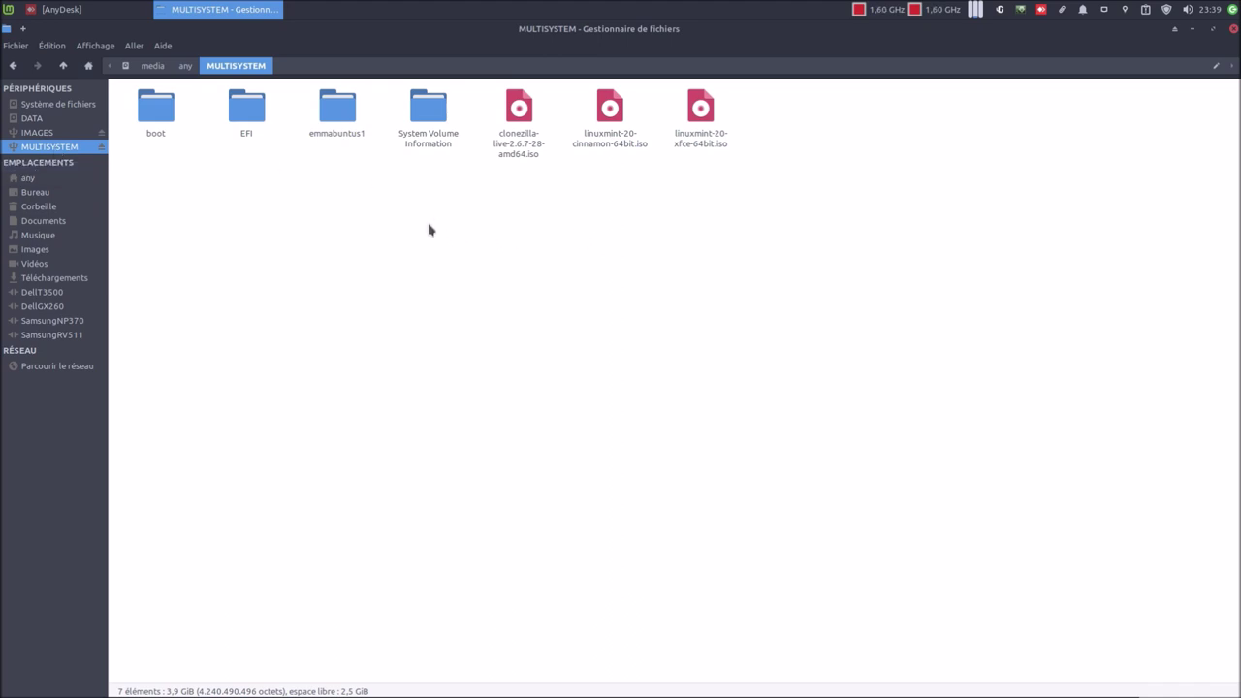
pyautogui.click(51, 134)
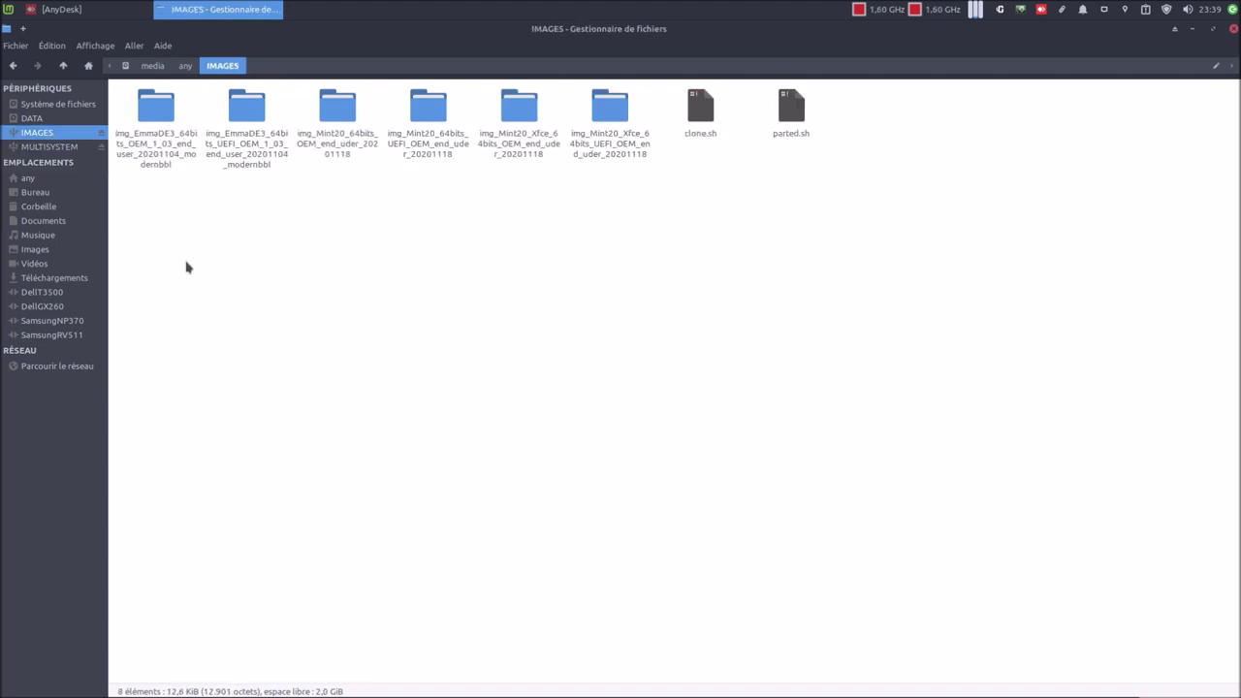
pyautogui.moveTo(141, 241); pyautogui.dragTo(630, 161)
pyautogui.click(460, 361)
pyautogui.click(55, 151)
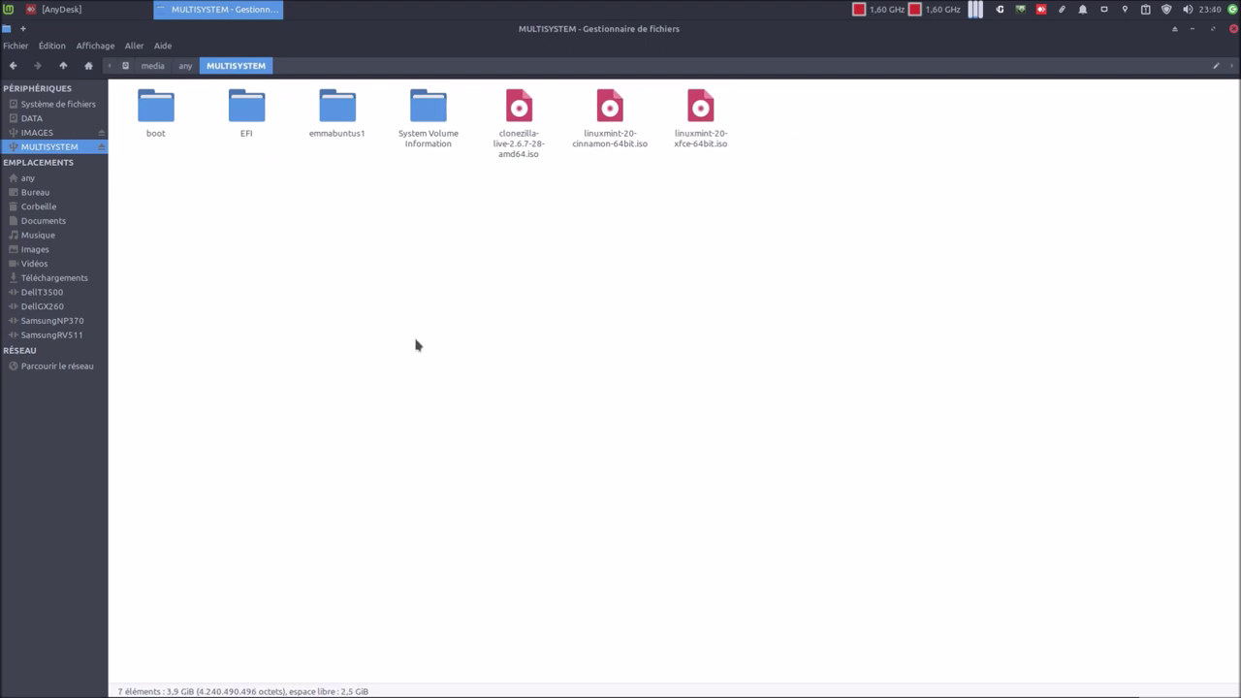
# Launch MultiSystem and load the USB volume /dev/sdc1 to view its installed boot entries.
pyautogui.moveTo(490, 690)
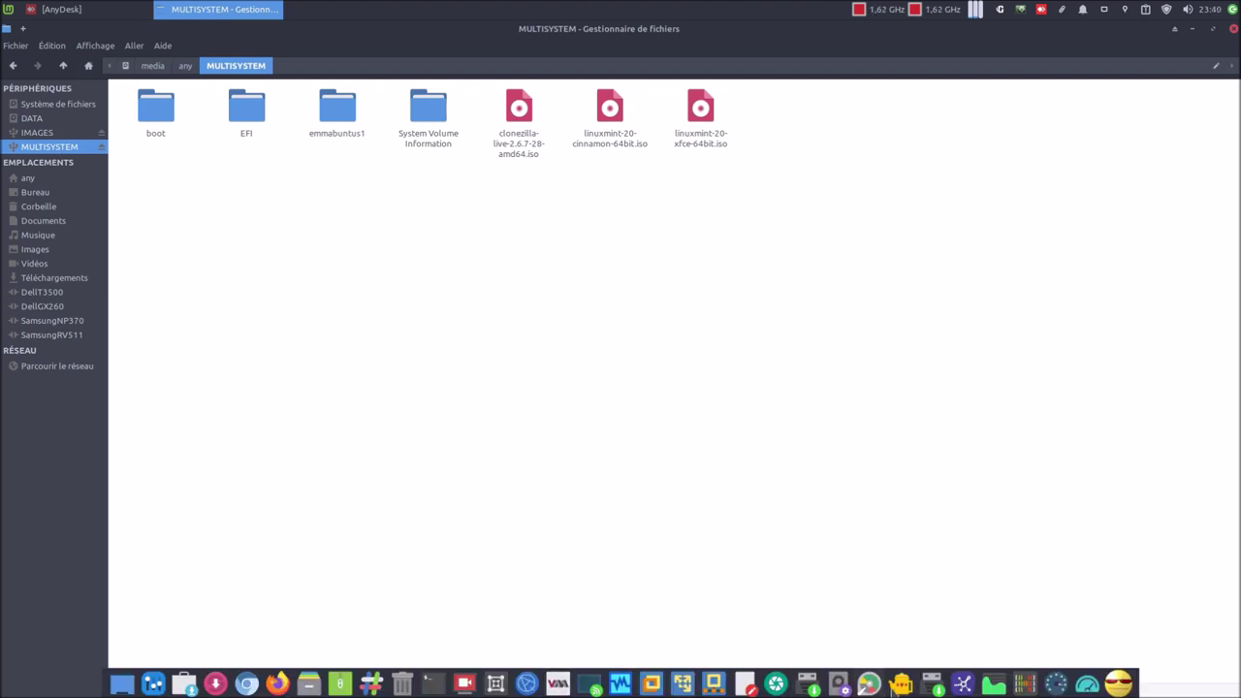
pyautogui.click(931, 685)
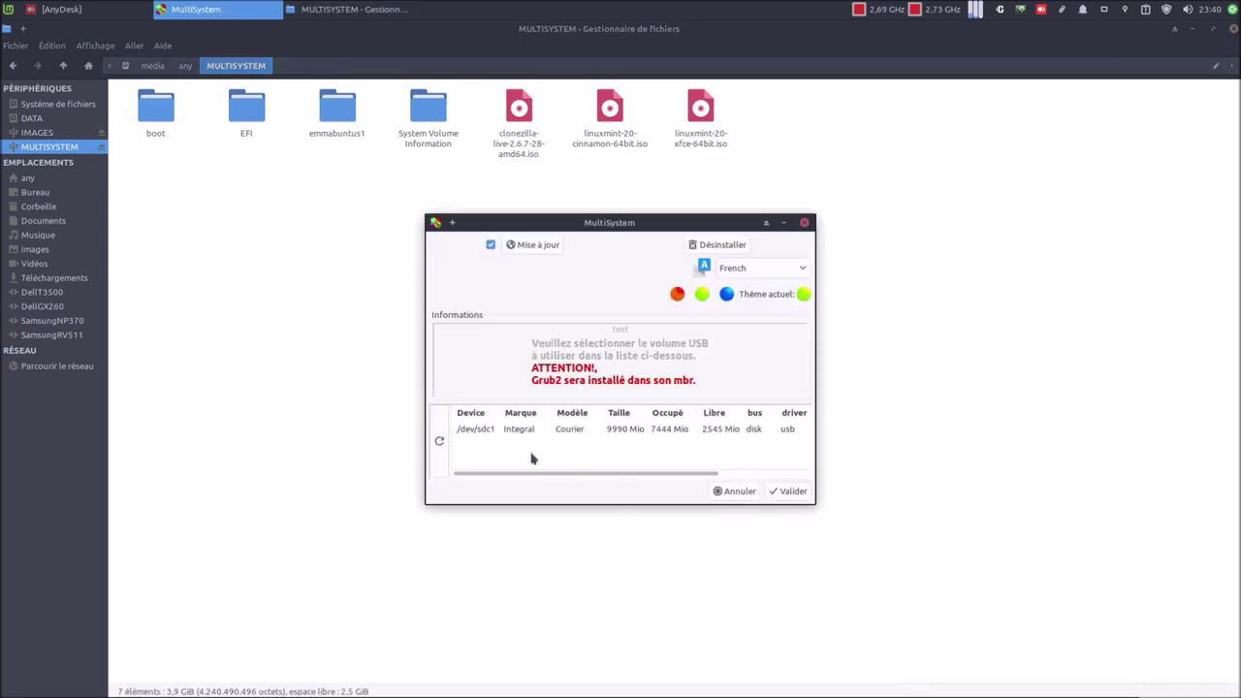
pyautogui.click(502, 432)
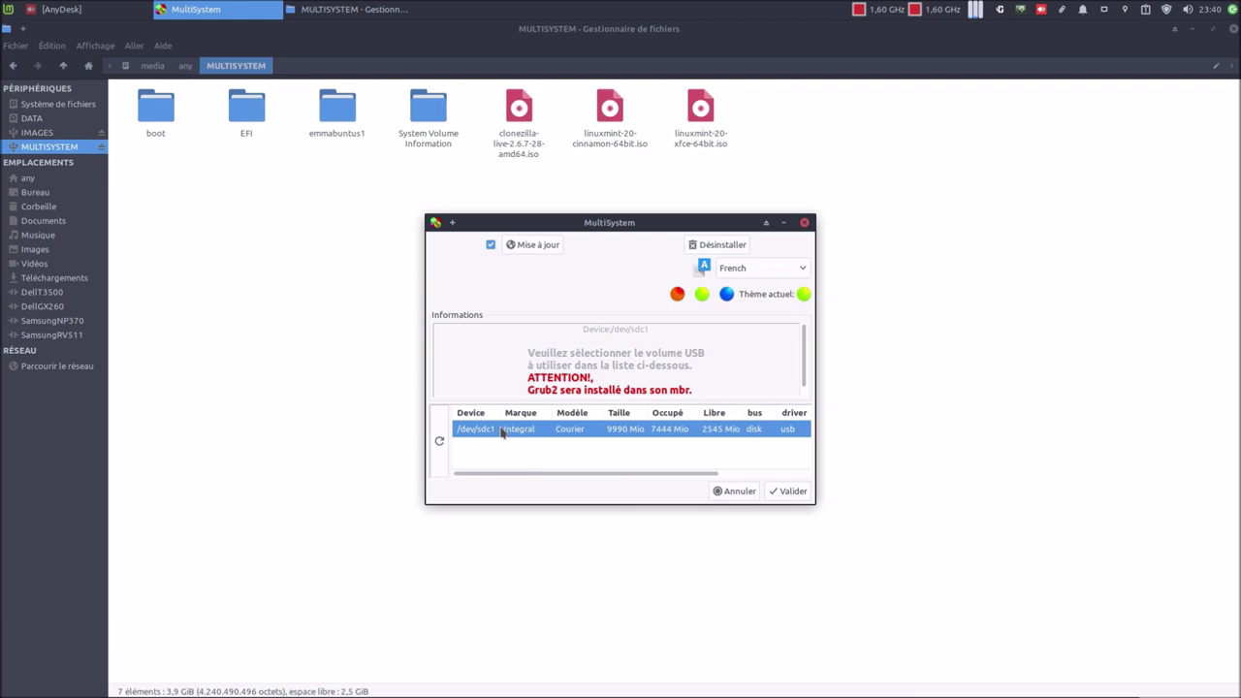
pyautogui.click(791, 492)
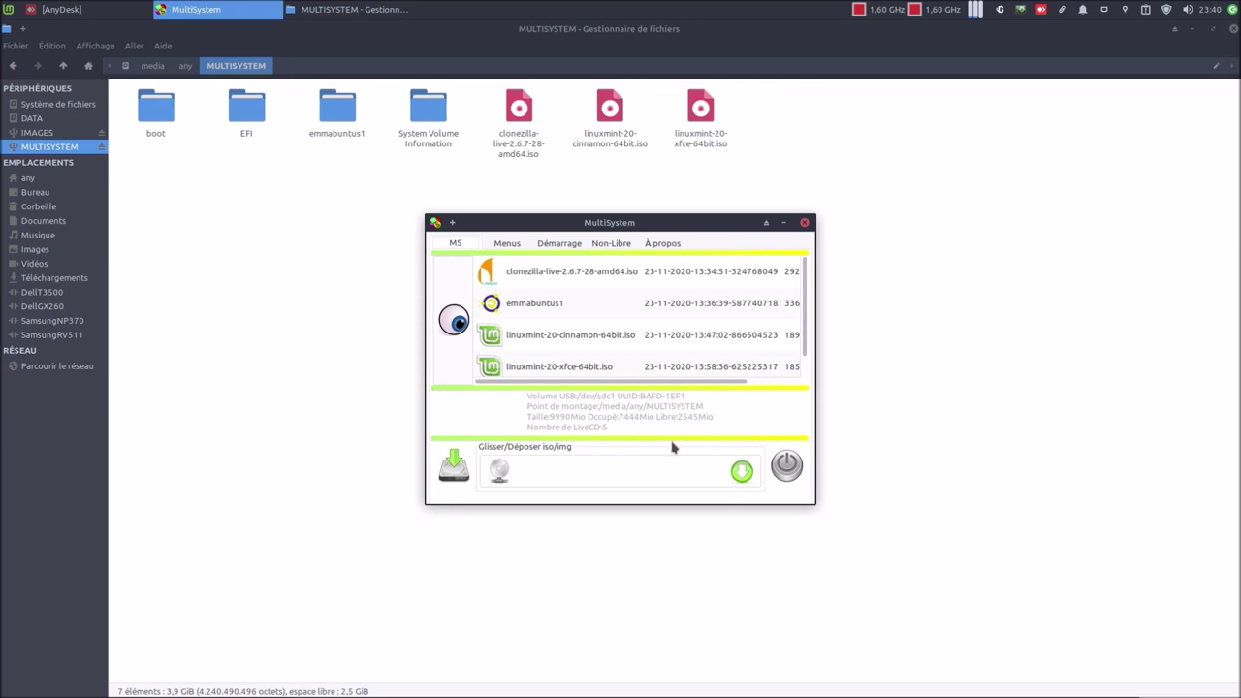
# Arrange the file manager and the MultiSystem window side by side.
pyautogui.moveTo(658, 33); pyautogui.dragTo(3, 294)
pyautogui.moveTo(682, 222); pyautogui.dragTo(963, 227)
# Copy clonezilla-live-2.6.7-28-amd64.iso from the MULTISYSTEM volume to the clipboard.
pyautogui.rightClick(519, 119)
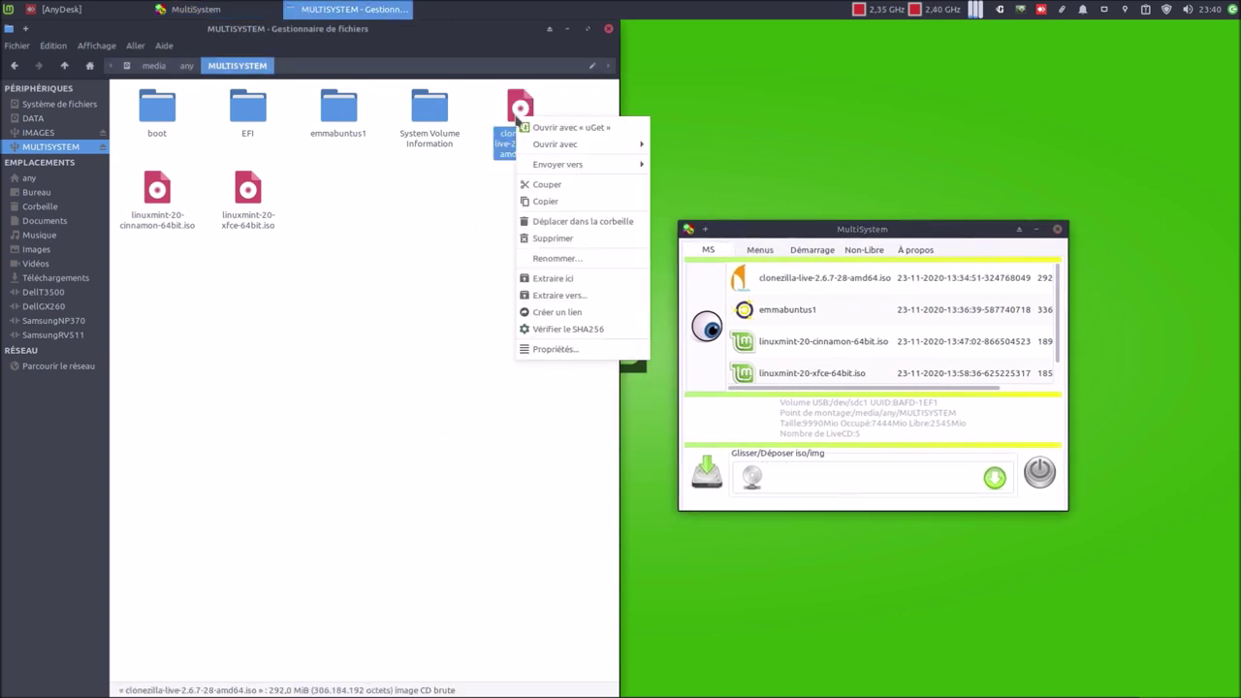
pyautogui.click(545, 201)
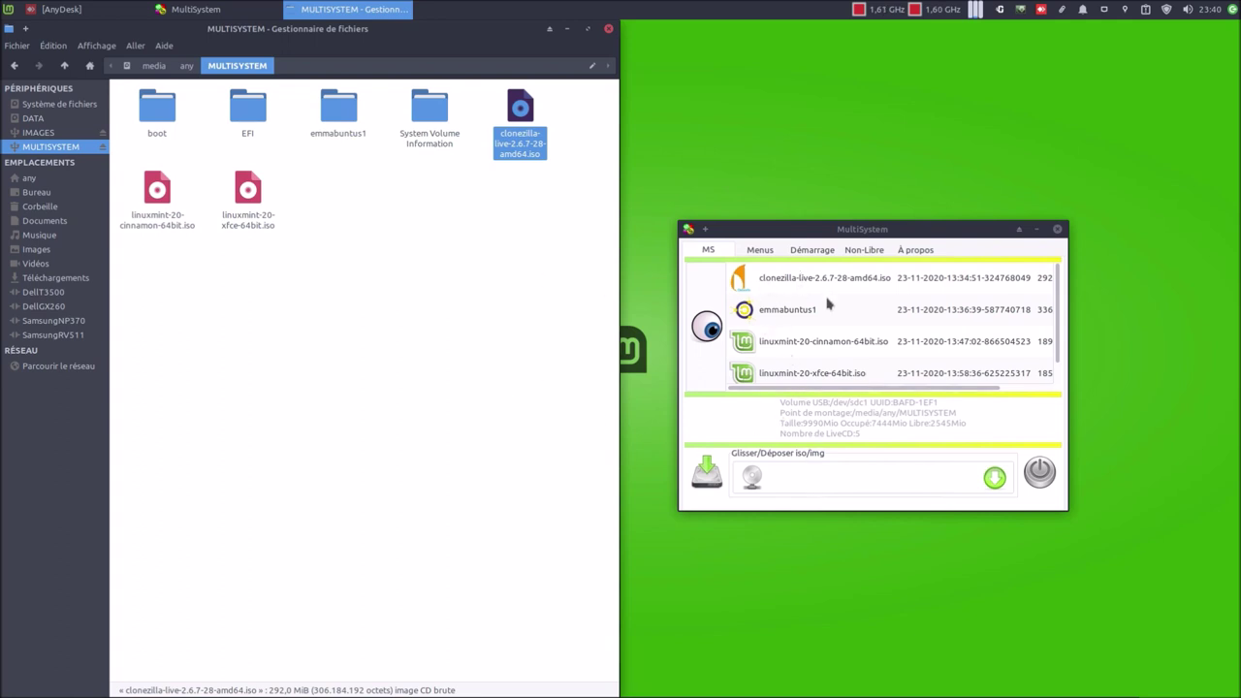
pyautogui.click(703, 138)
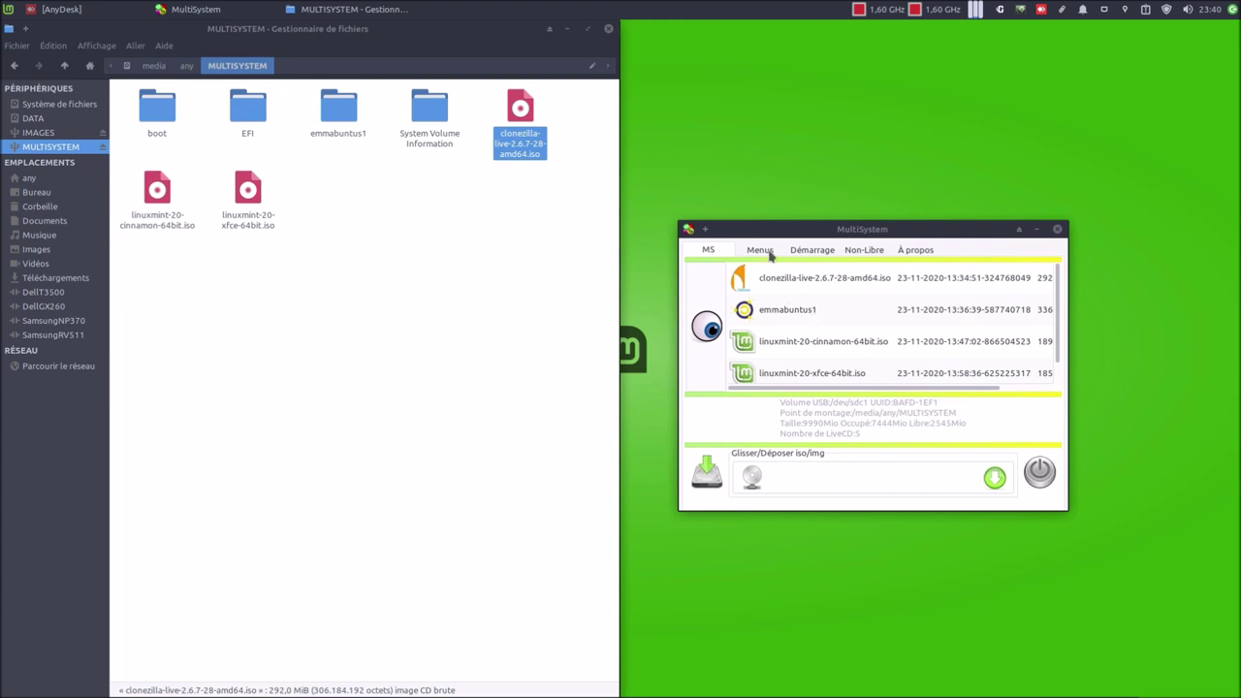
# Close MultiSystem and permanently delete linuxmint-20-cinnamon-64bit.iso and linuxmint-20-xfce-64bit.iso from the MULTISYSTEM volume.
pyautogui.click(1057, 229)
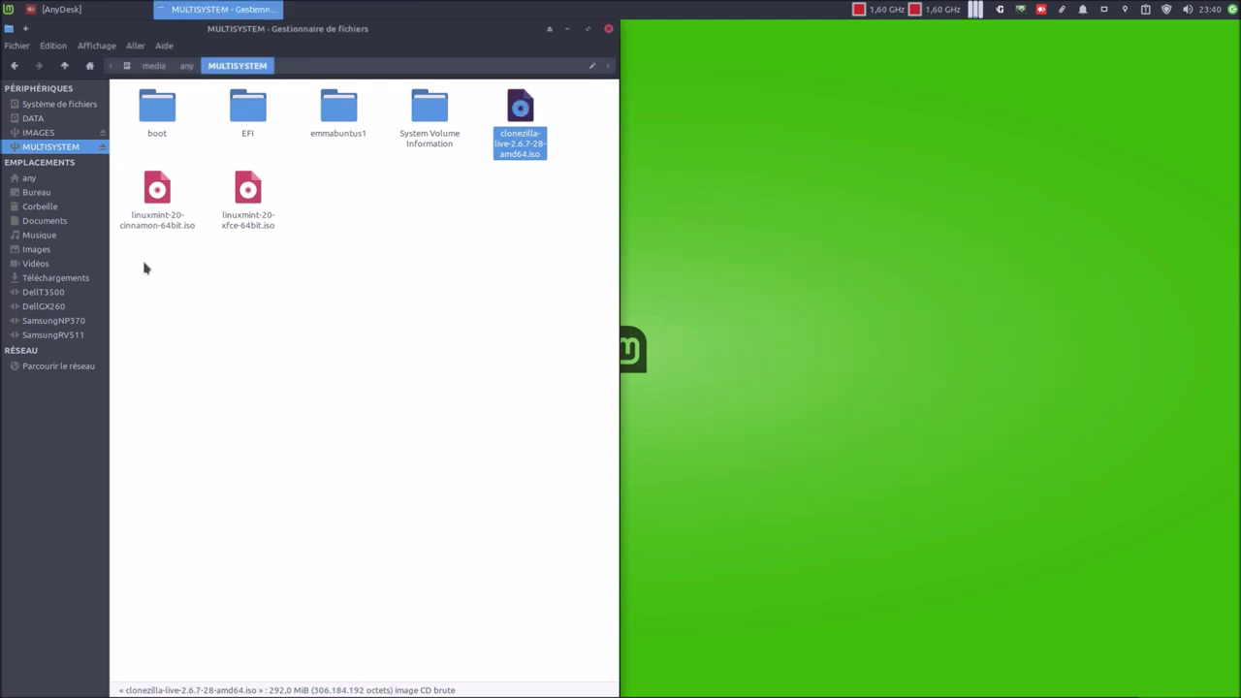
pyautogui.click(174, 270)
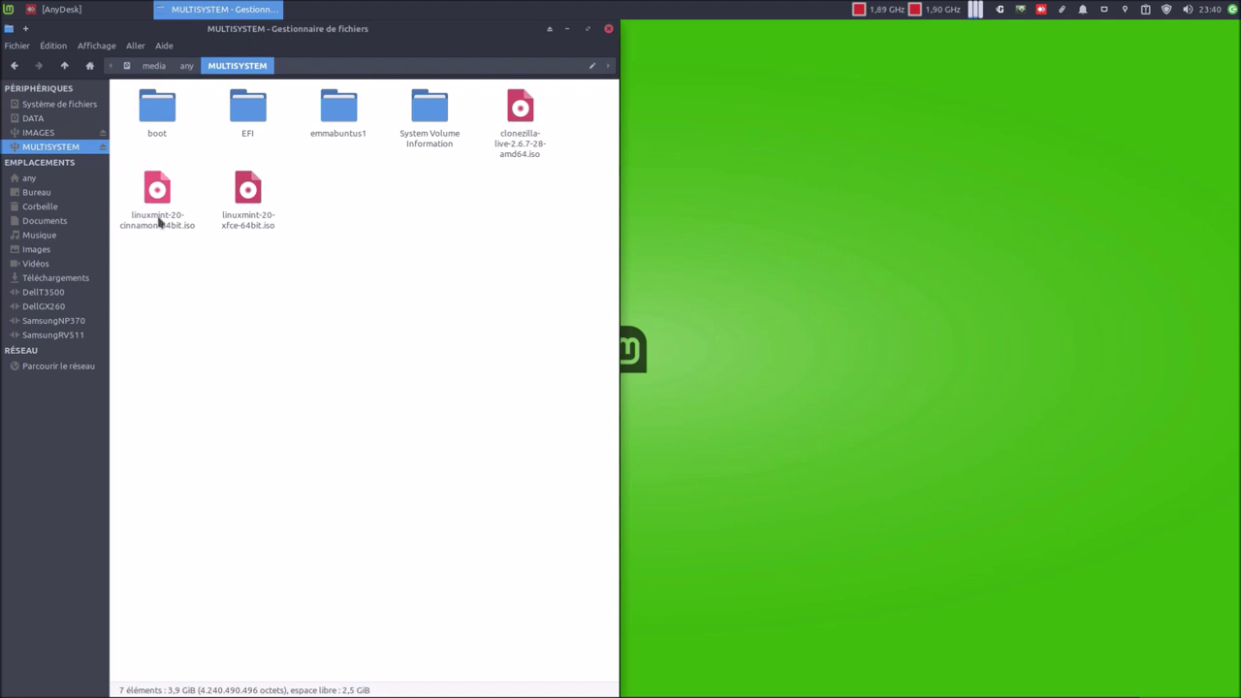
pyautogui.click(160, 222)
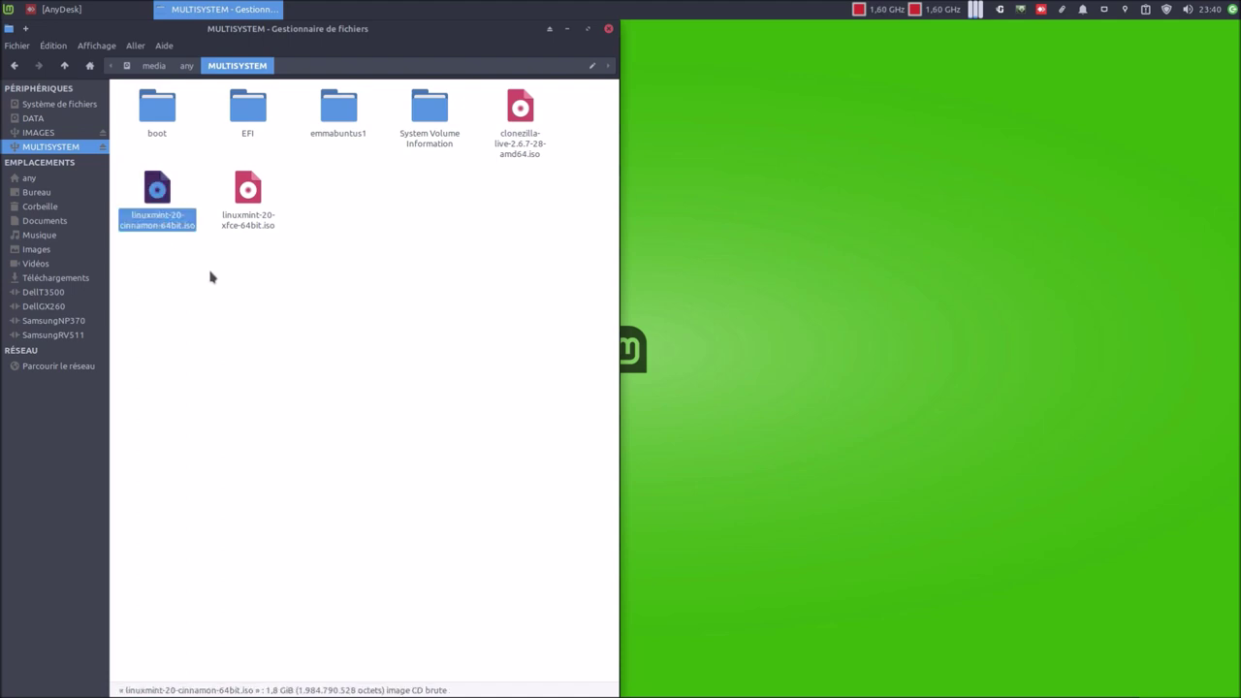
pyautogui.keyDown('ctrl'); pyautogui.click(246, 229); pyautogui.keyUp('ctrl')
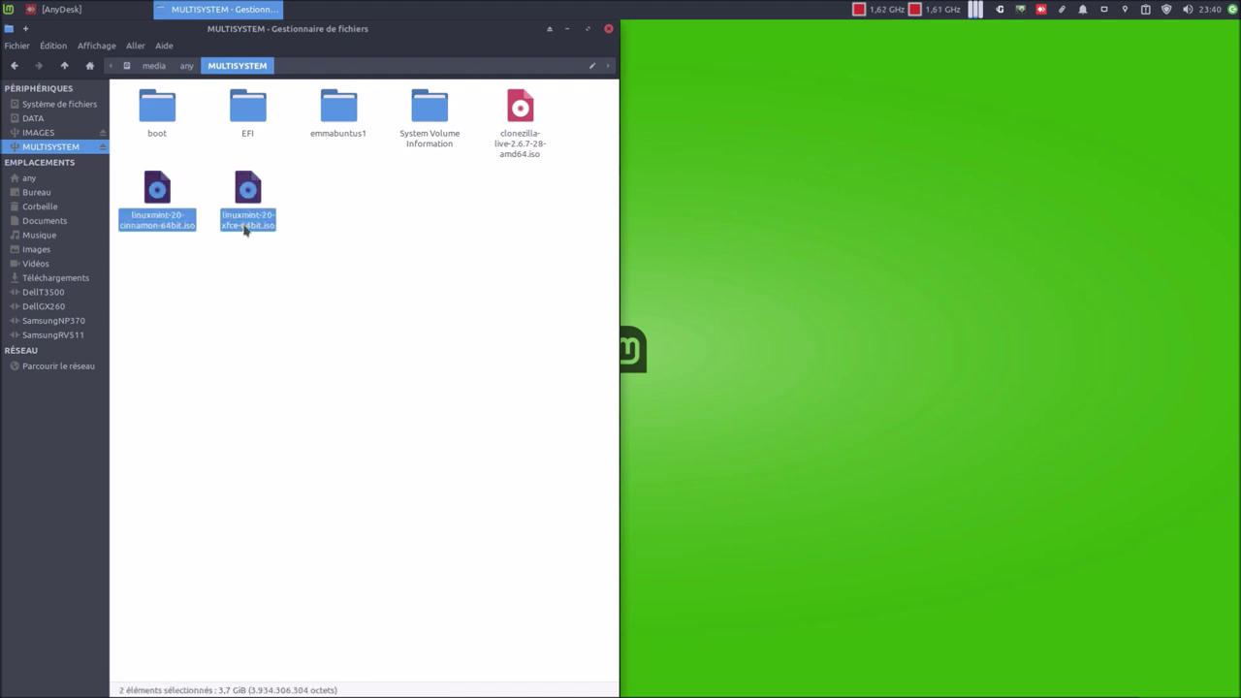
pyautogui.rightClick(245, 229)
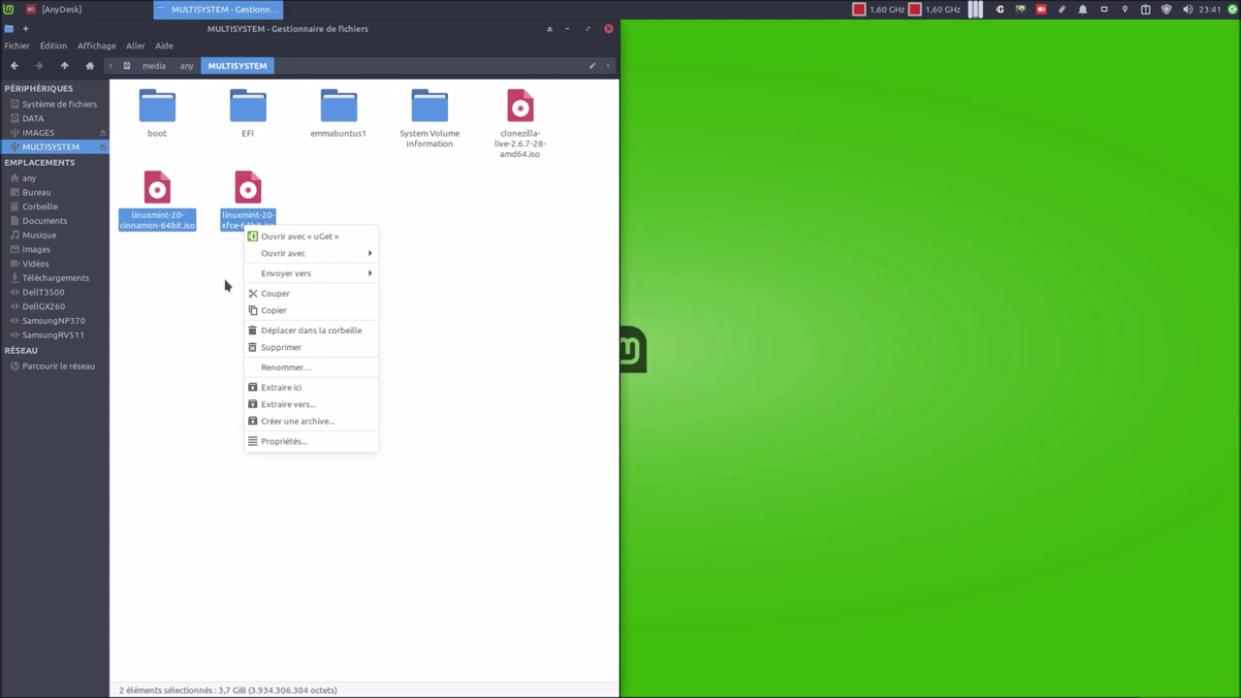
pyautogui.click(328, 349)
pyautogui.click(406, 419)
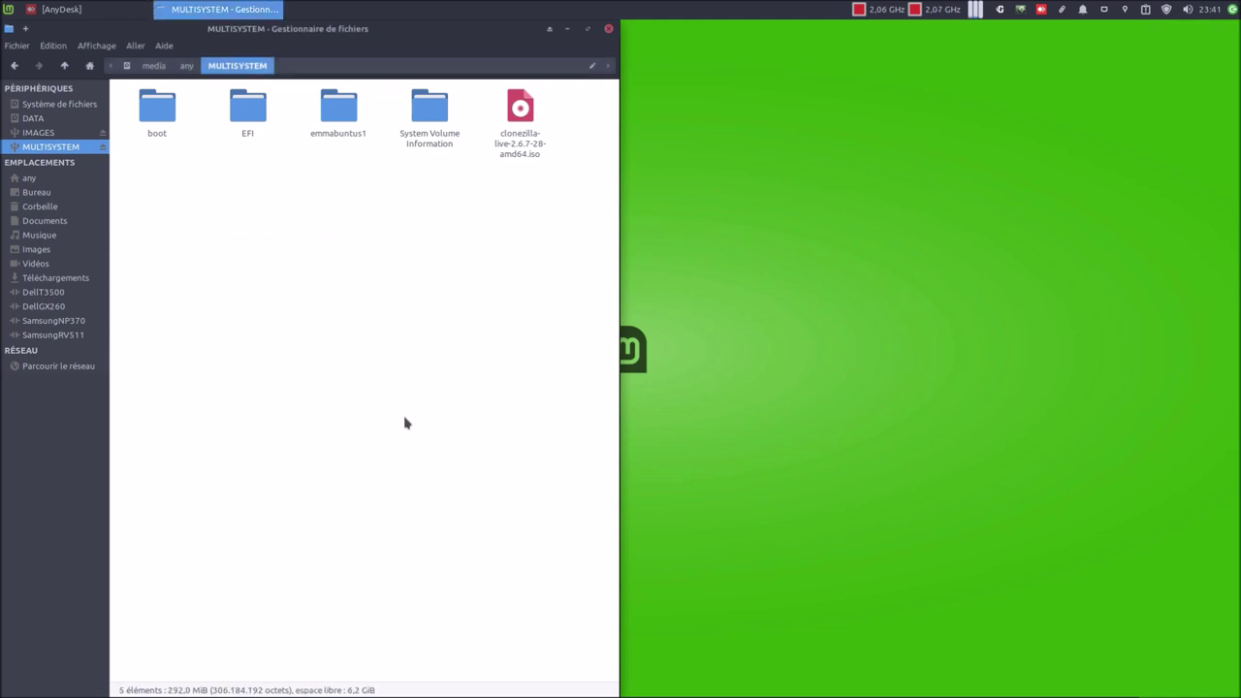
# Relaunch MultiSystem on the USB volume /dev/sdc1 and review its full list of boot entries.
pyautogui.click(929, 685)
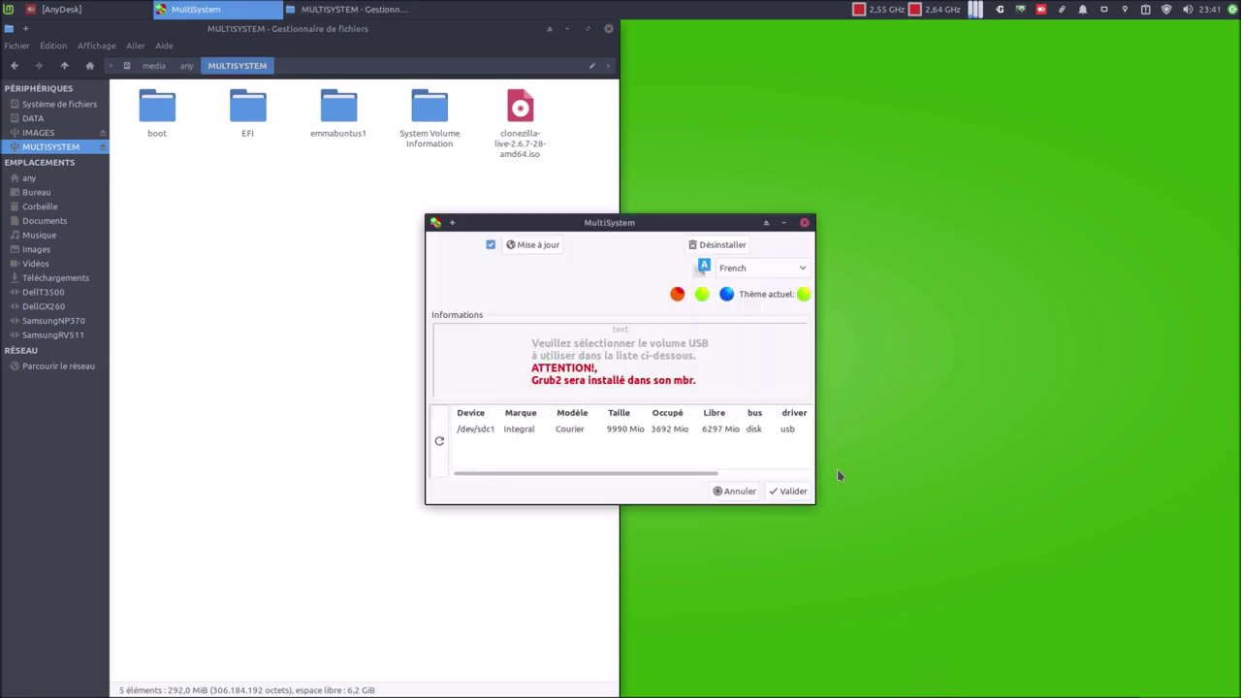
pyautogui.click(491, 434)
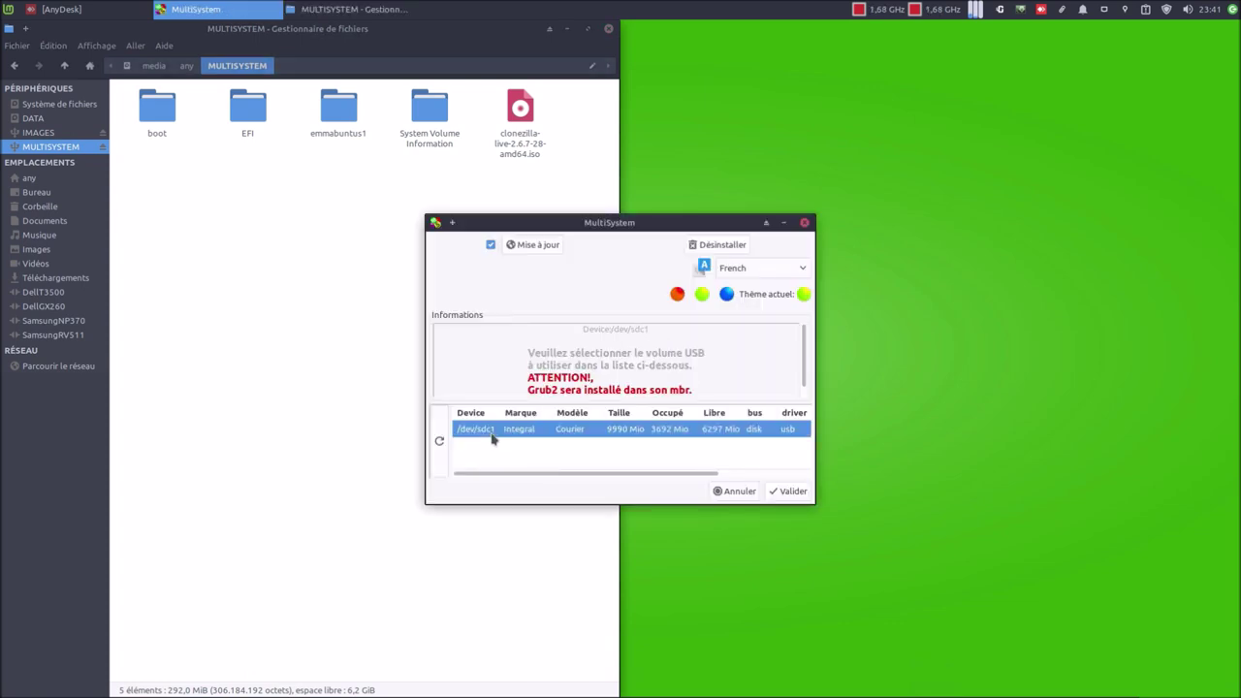
pyautogui.click(805, 492)
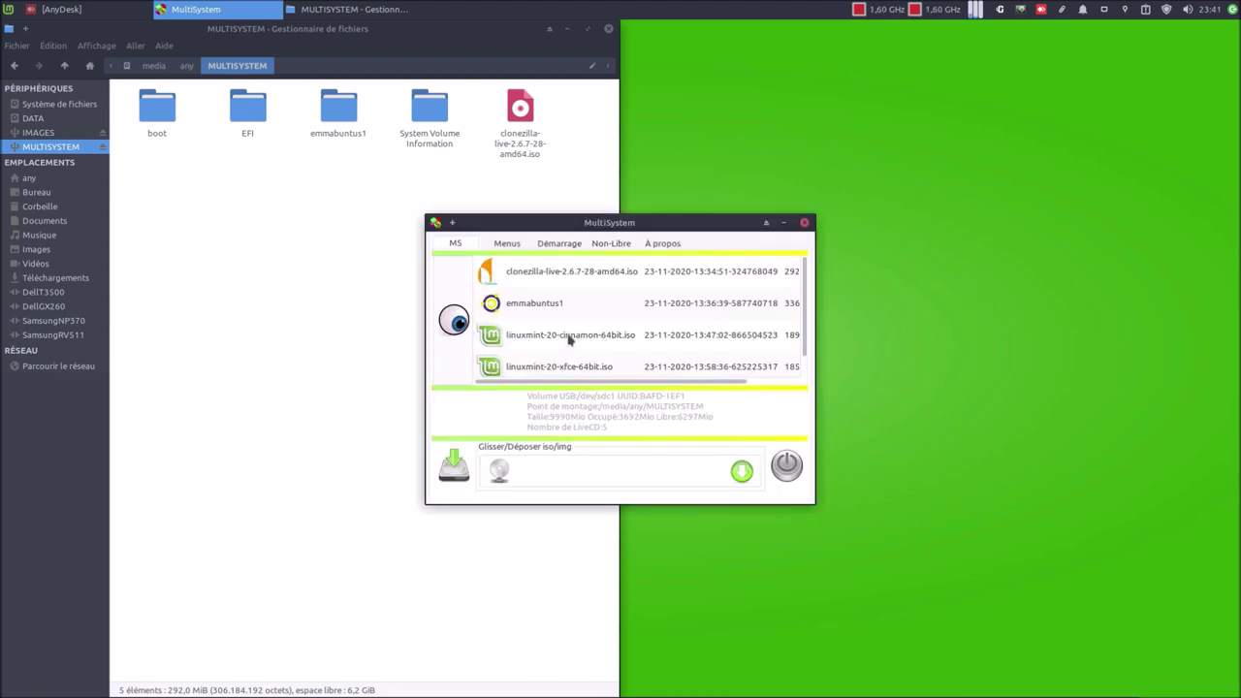
pyautogui.scroll(-1, 809, 341)
pyautogui.scroll(-2, 810, 342)
pyautogui.scroll(1, 816, 360)
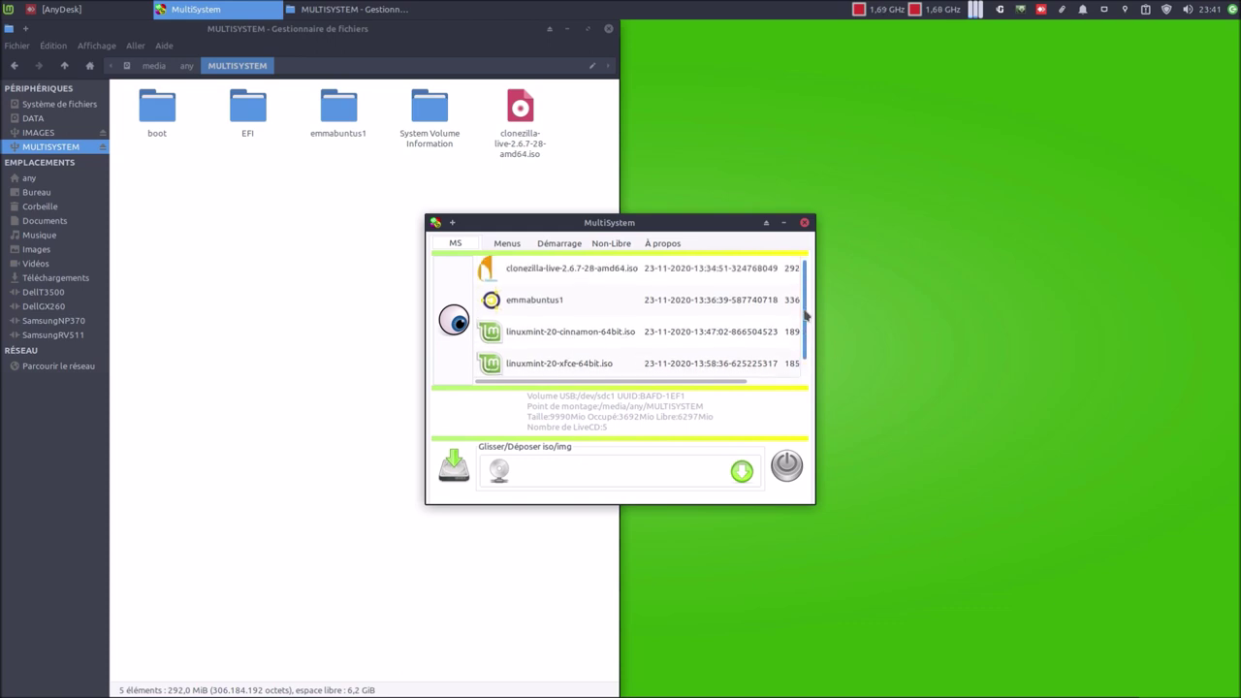
pyautogui.scroll(-1, 817, 337)
pyautogui.scroll(1, 819, 347)
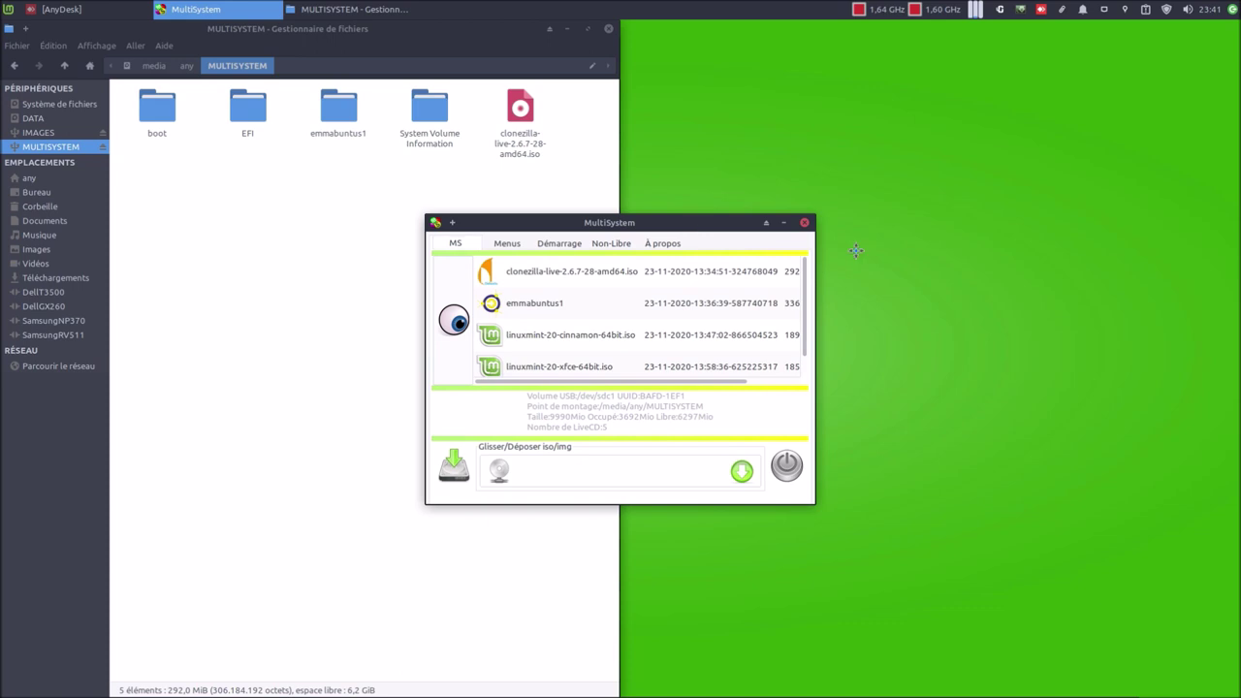
# Move the MultiSystem window beside the file manager and open the USB key's grub.cfg for editing.
pyautogui.moveTo(686, 236); pyautogui.dragTo(892, 263)
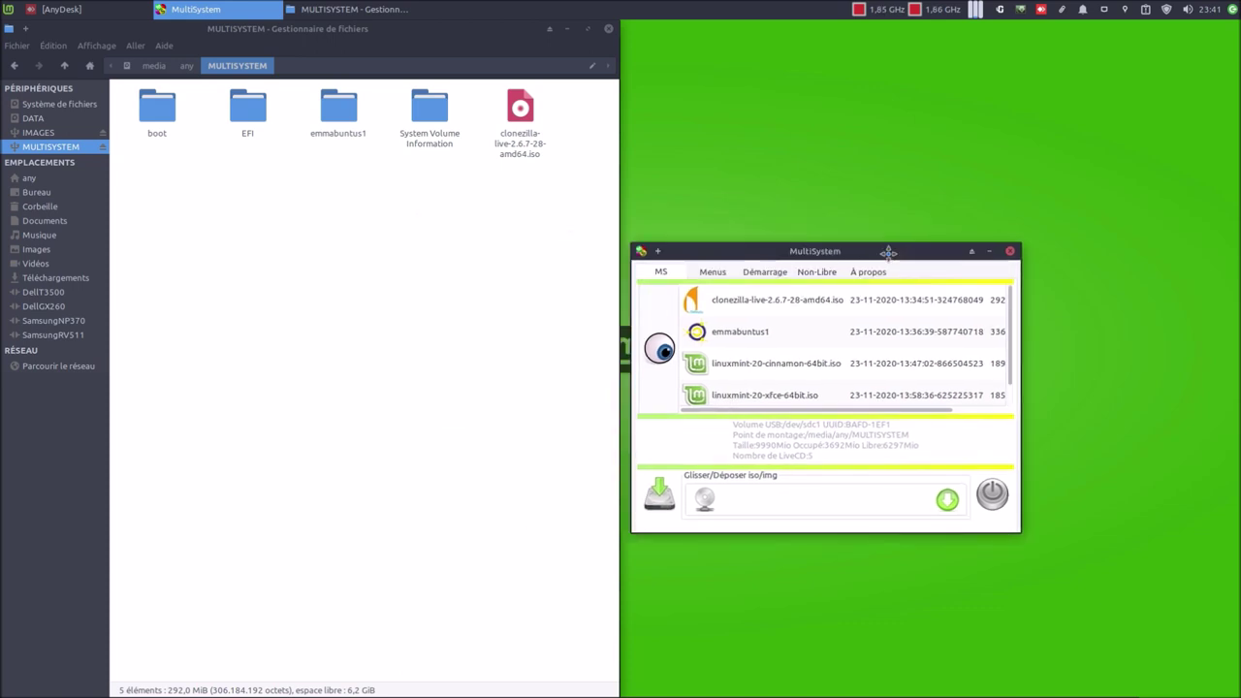
pyautogui.click(712, 272)
pyautogui.click(721, 301)
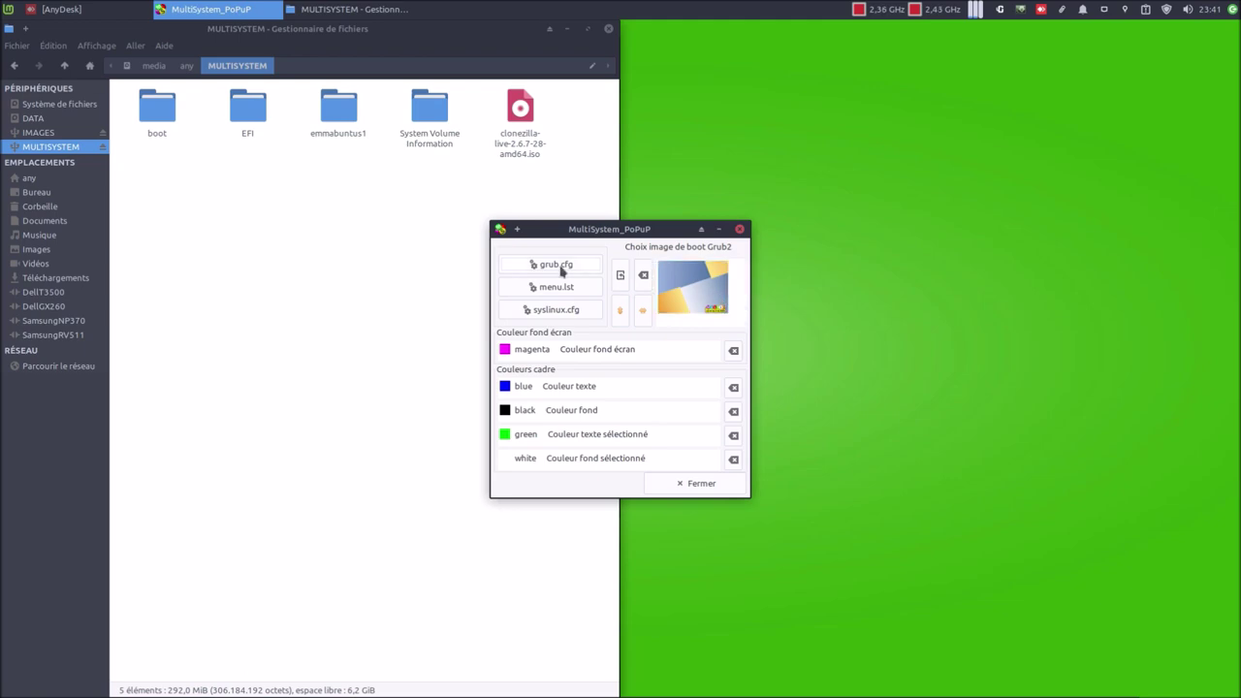
pyautogui.click(558, 266)
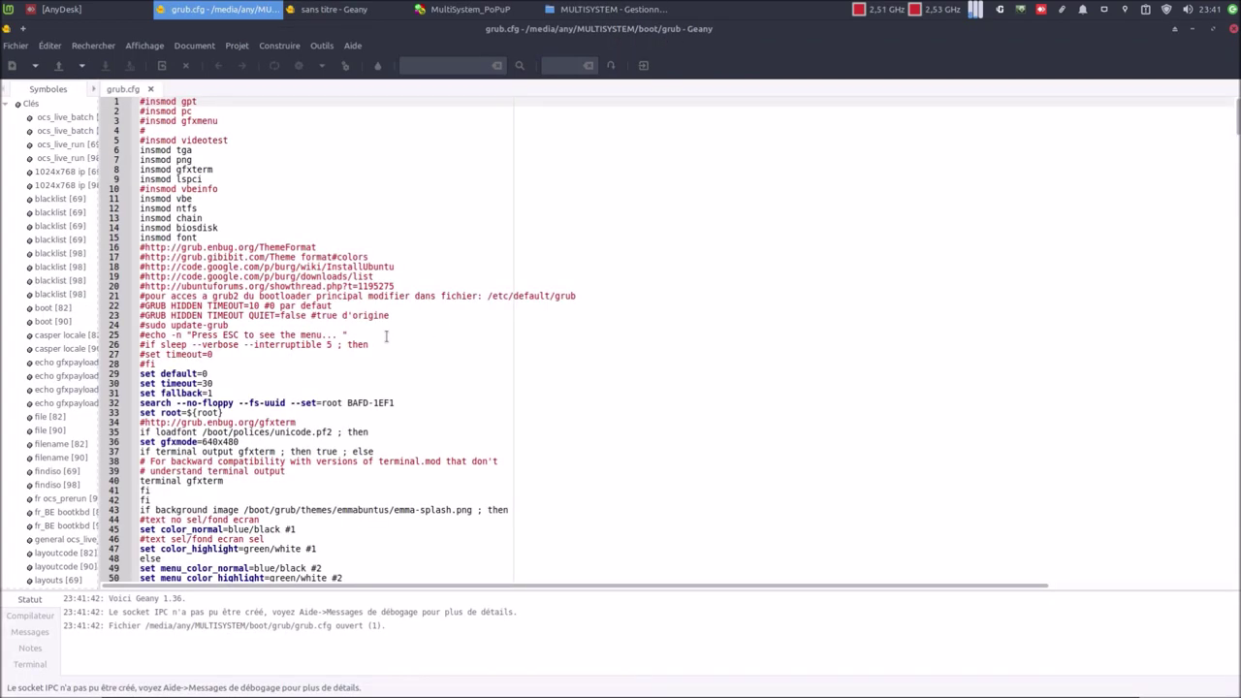
# Locate the MULTISYSTEM START and MULTISYSTEM STOP markers that enclose the menu entries in grub.cfg.
pyautogui.scroll(-15, 386, 335)
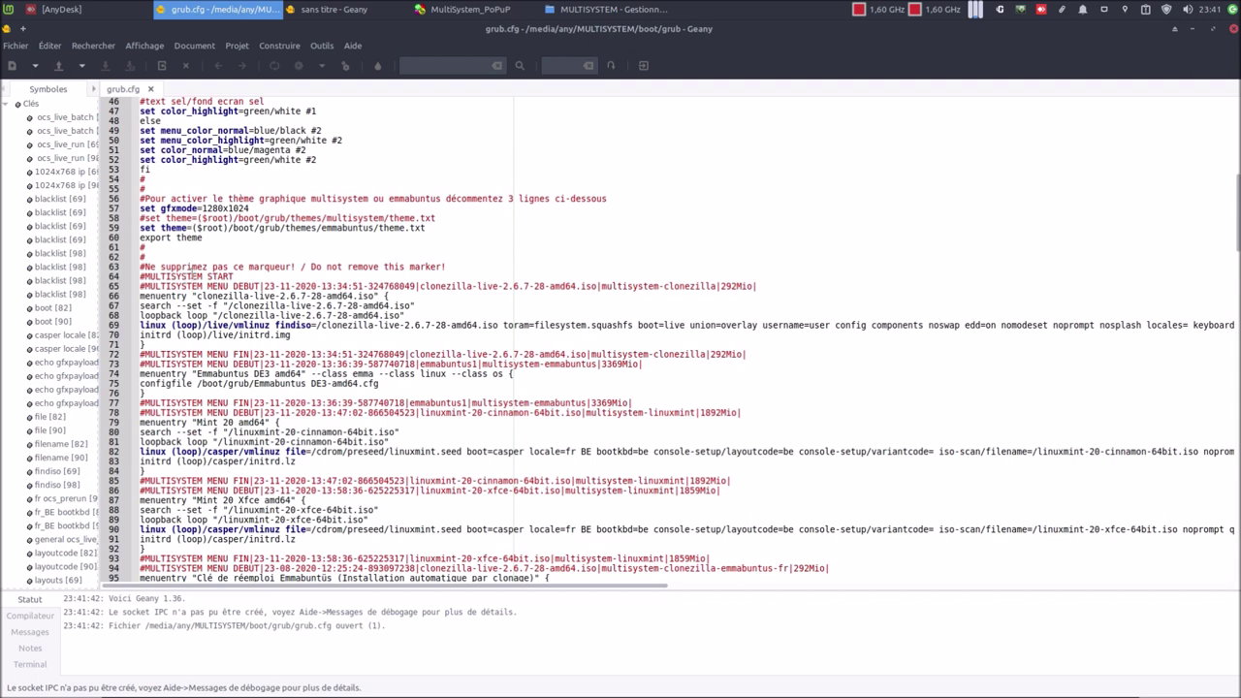
pyautogui.scroll(-4, 186, 388)
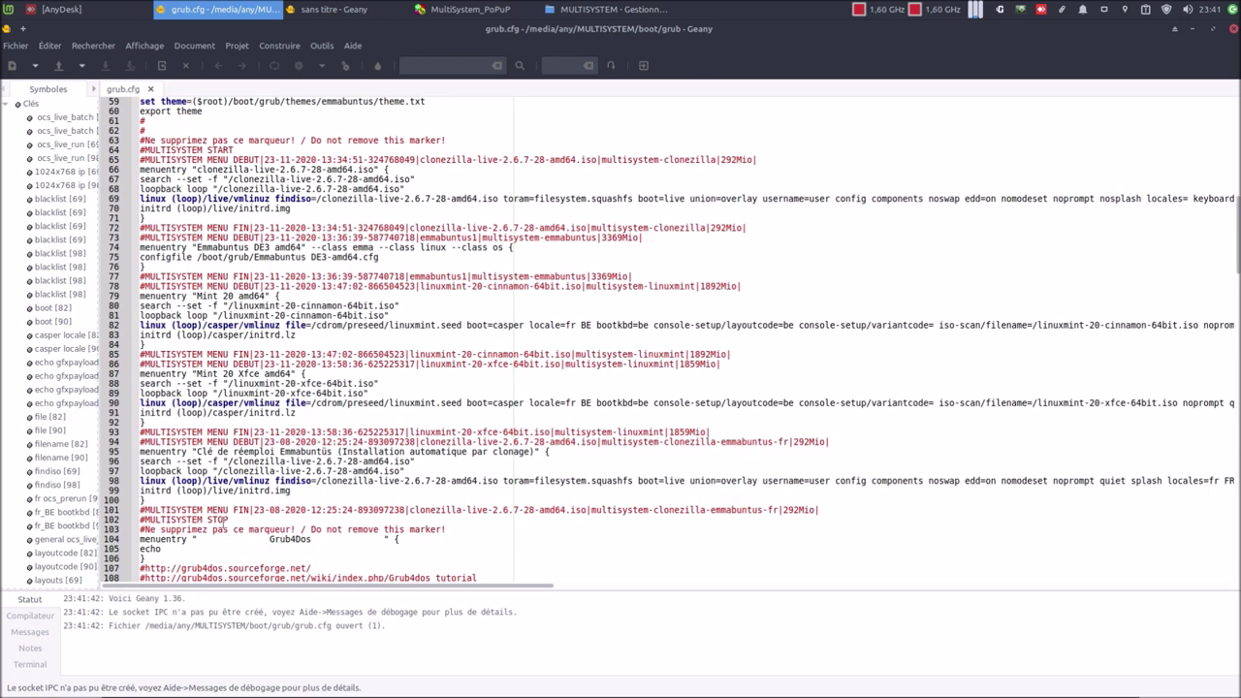
pyautogui.click(229, 151)
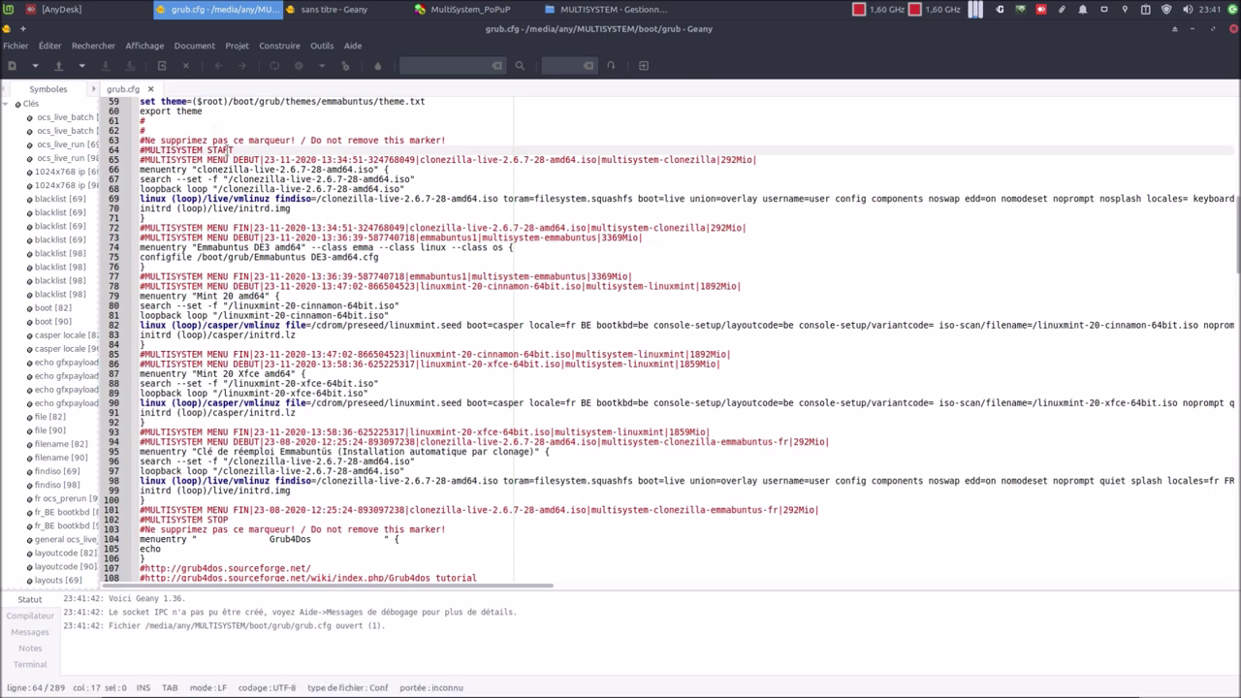
pyautogui.moveTo(144, 151); pyautogui.dragTo(233, 150)
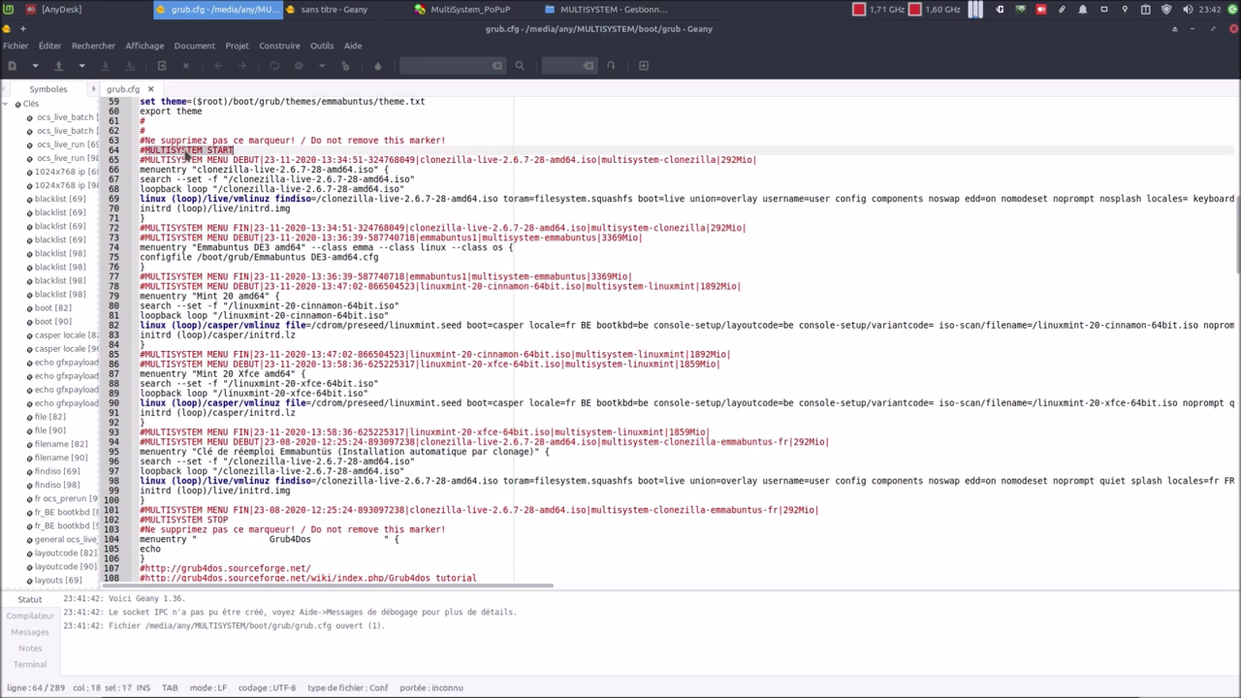
pyautogui.moveTo(143, 520); pyautogui.dragTo(229, 520)
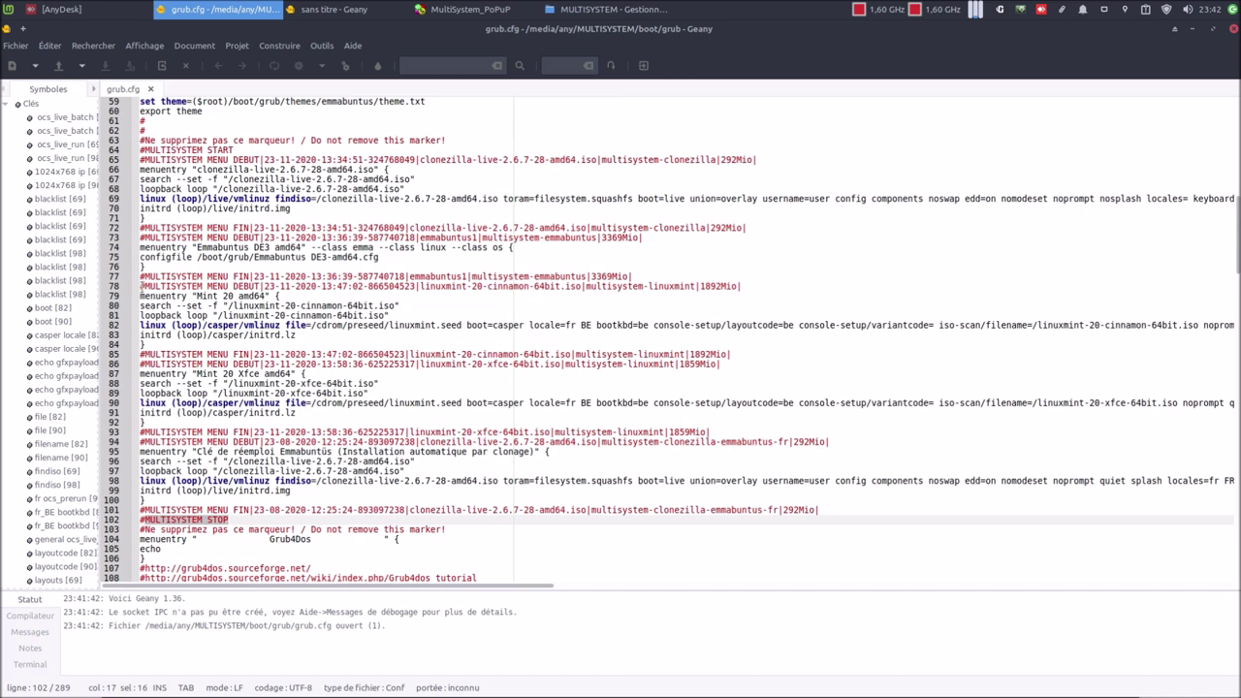
# Delete the Mint 20 amd64 and Mint 20 Xfce amd64 menu entries with their marker lines from grub.cfg, leaving no blank line.
pyautogui.click(142, 286)
pyautogui.moveTo(176, 287); pyautogui.dragTo(555, 369)
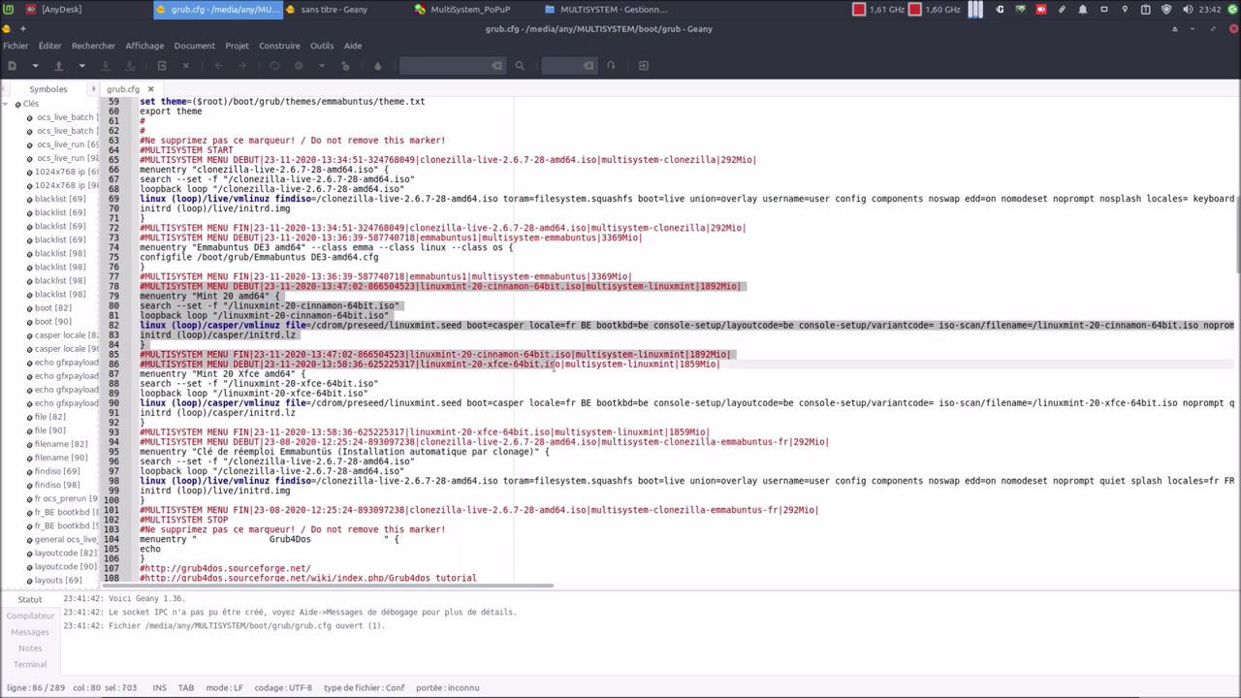
pyautogui.moveTo(556, 364); pyautogui.dragTo(719, 432)
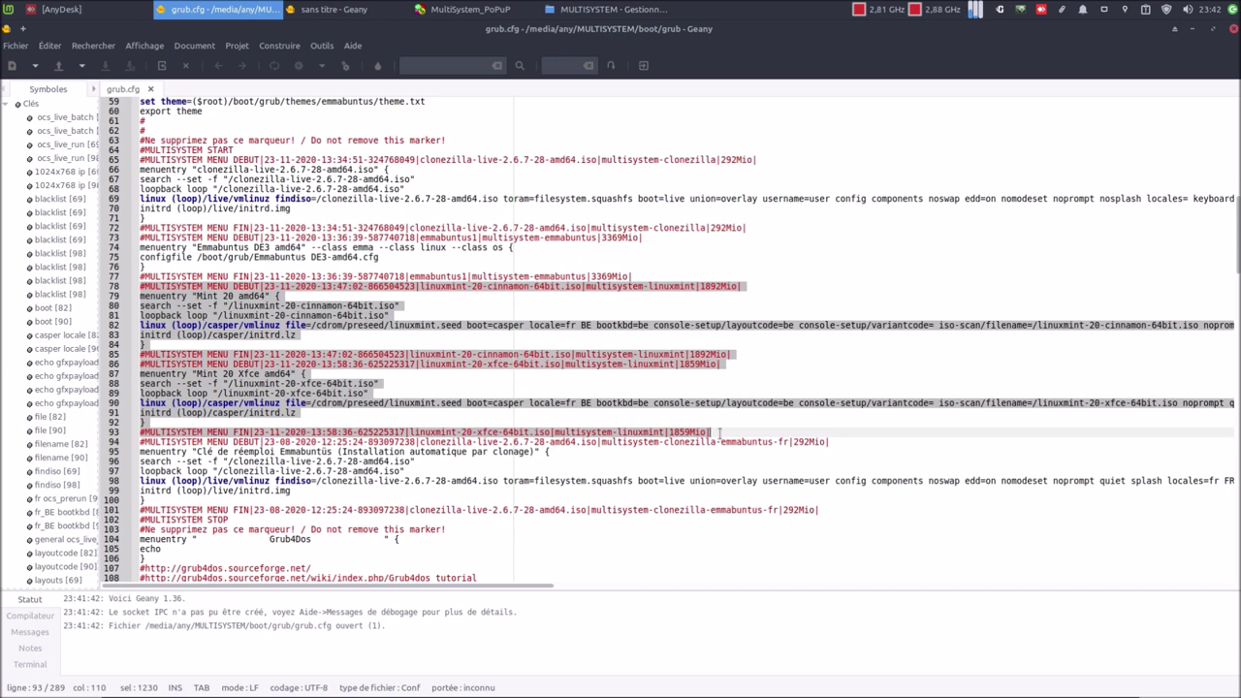
pyautogui.press('Delete')
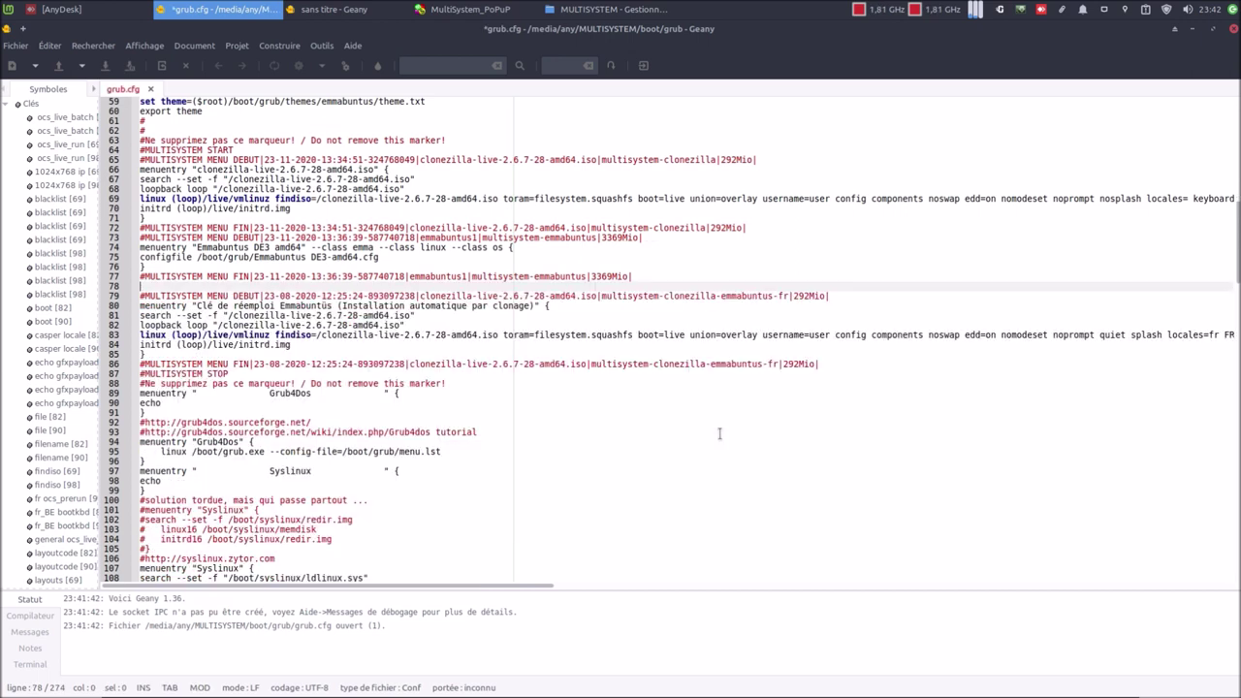
pyautogui.press('BackSpace')
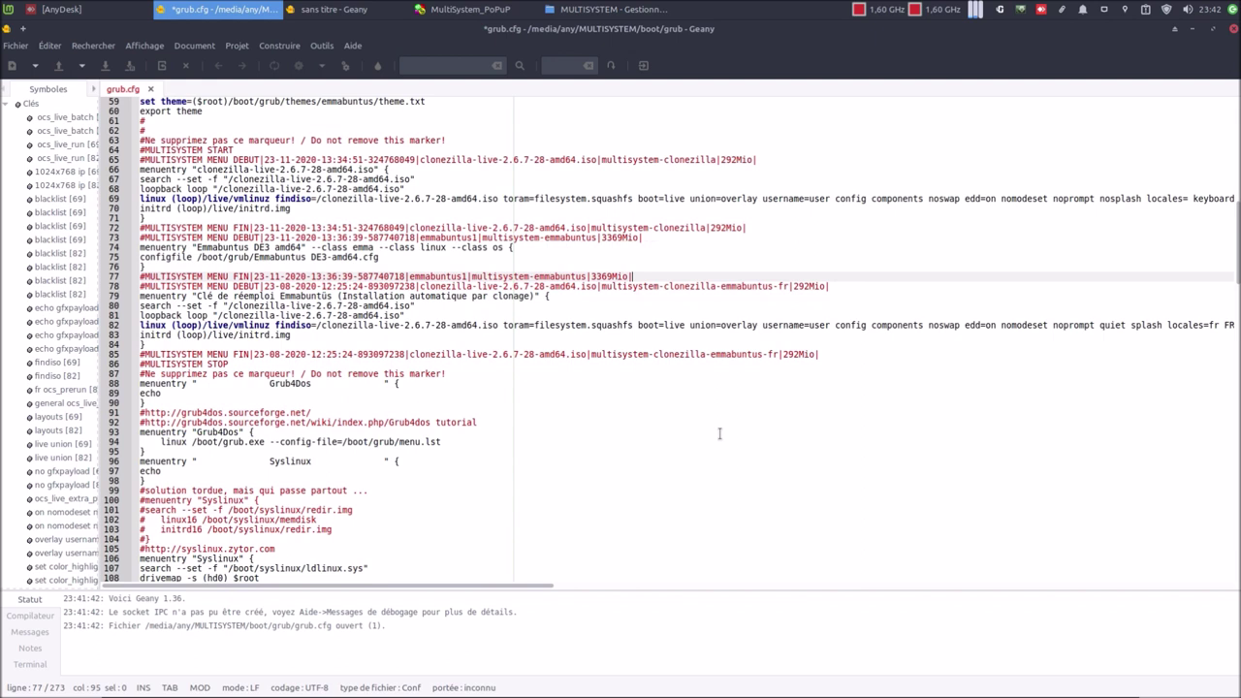
# Save grub.cfg and close both Geany windows.
pyautogui.click(1233, 35)
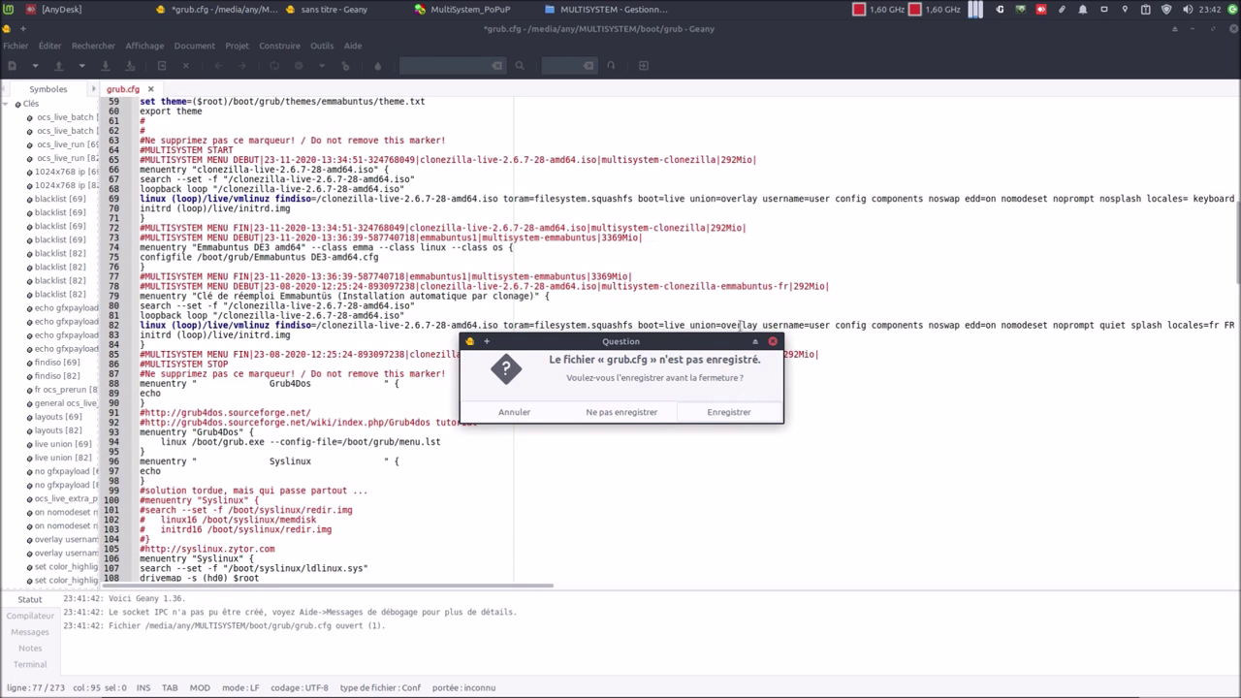
pyautogui.click(708, 415)
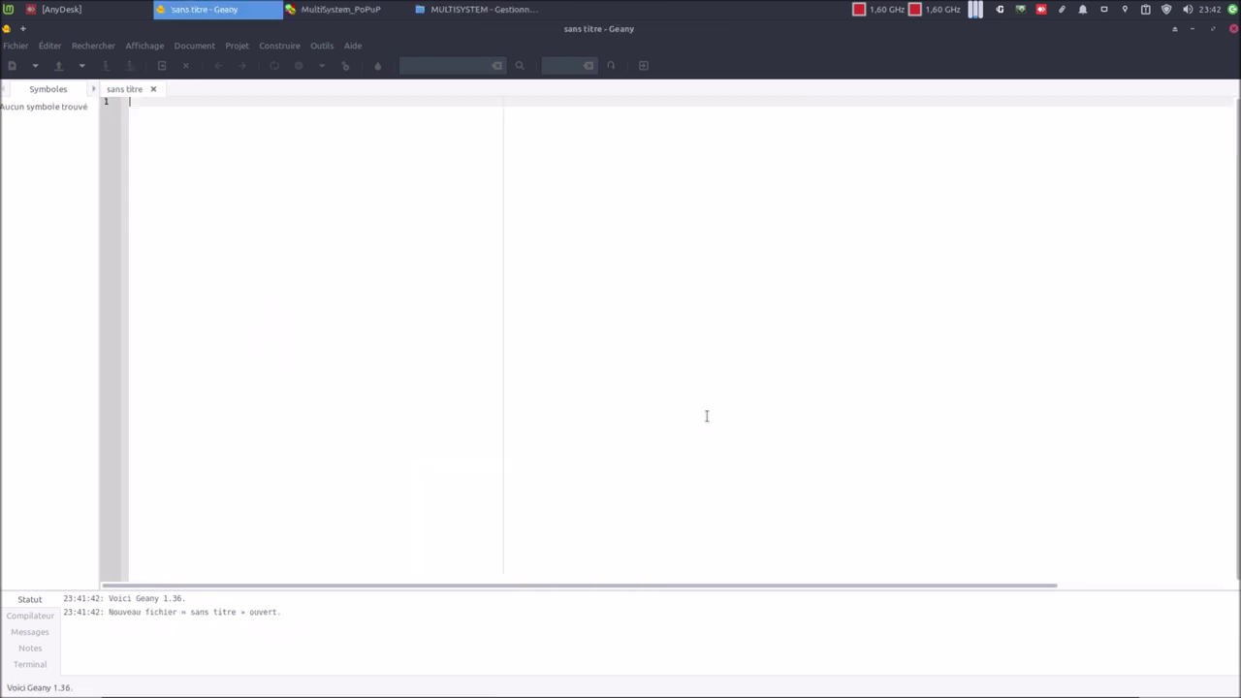
pyautogui.click(1233, 29)
# Accept the pending MultiSystem message, enter the administrator password to finish the update, and close MultiSystem.
pyautogui.click(698, 484)
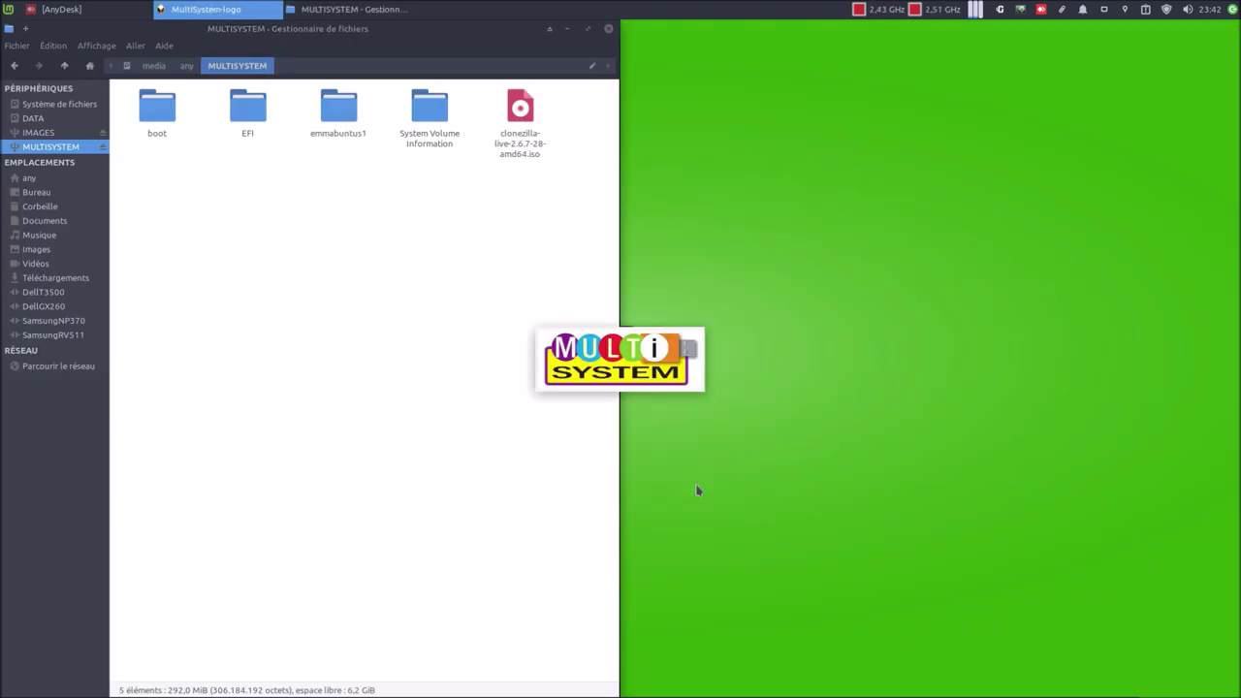
pyautogui.write('****')
pyautogui.press('Return')
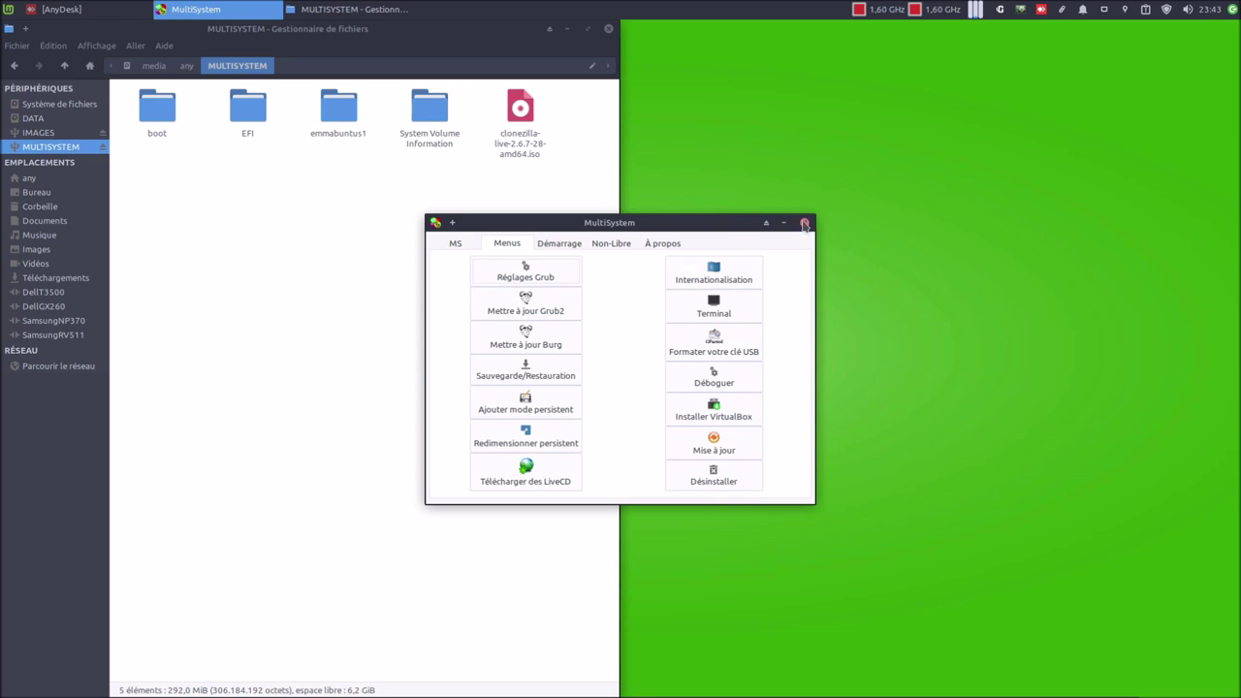
pyautogui.click(804, 224)
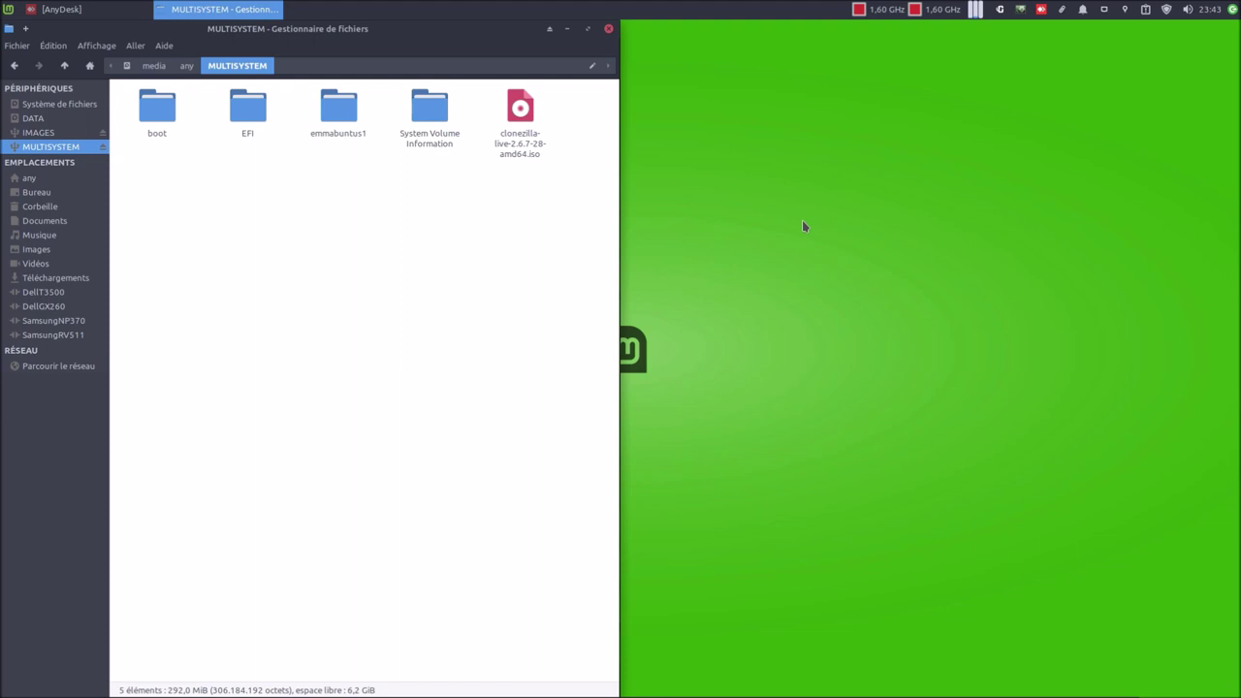
# Relaunch MultiSystem on the USB volume /dev/sdc1, review its list of boot entries beside the file manager, and close it.
pyautogui.moveTo(714, 689)
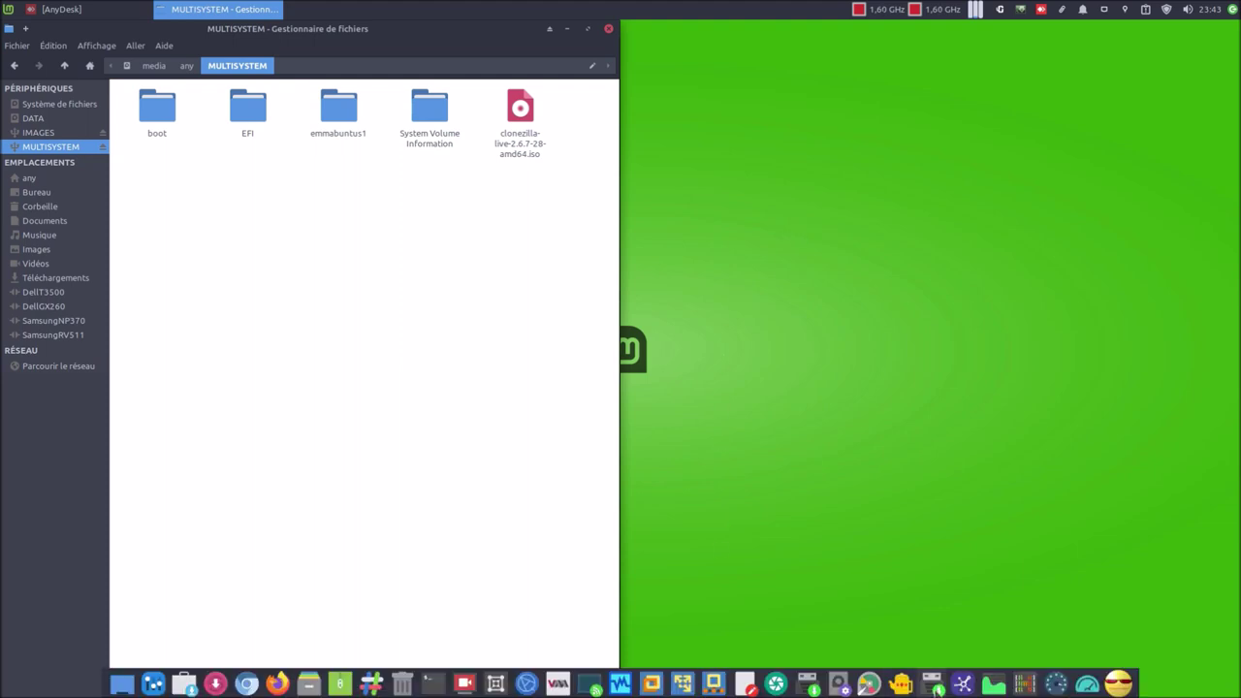
pyautogui.click(932, 684)
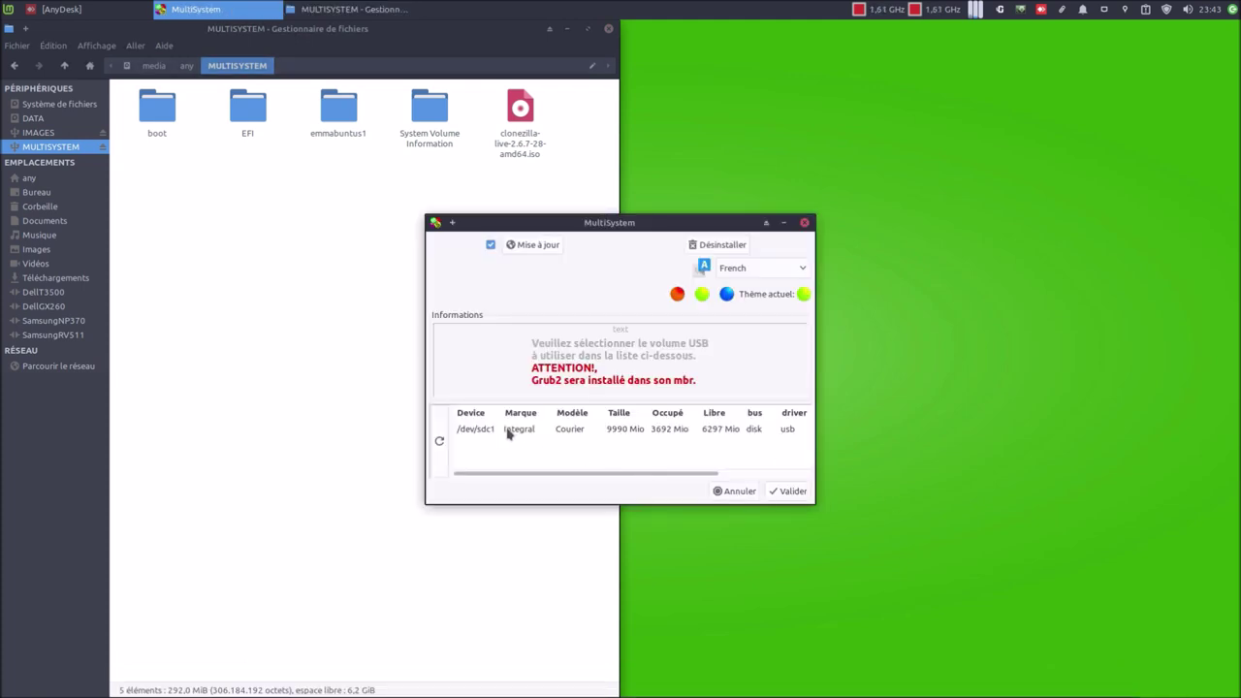
pyautogui.click(508, 433)
pyautogui.click(789, 492)
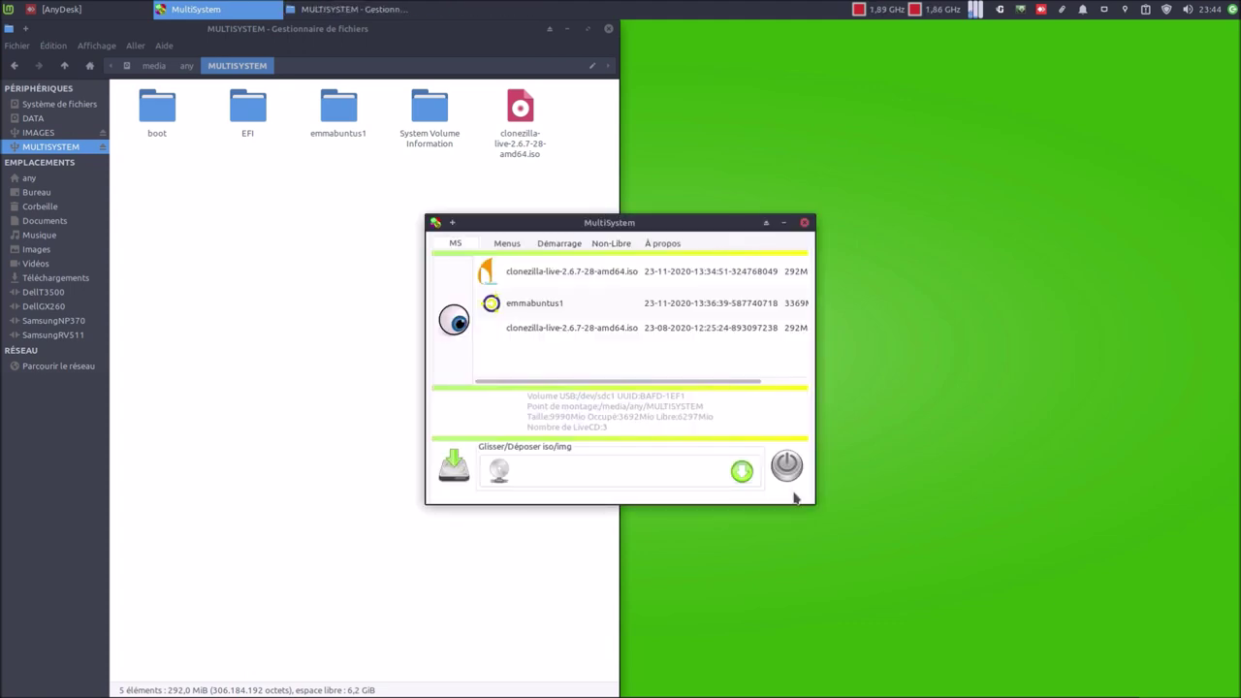
pyautogui.moveTo(656, 230); pyautogui.dragTo(909, 219)
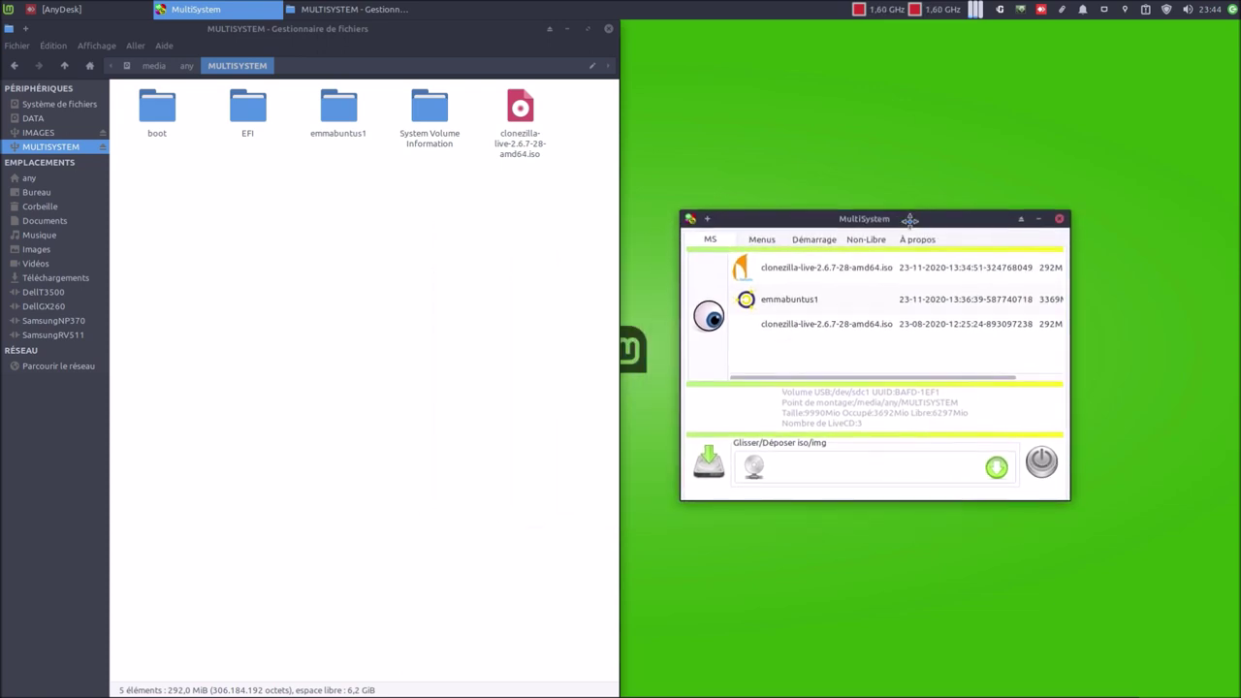
pyautogui.click(1060, 219)
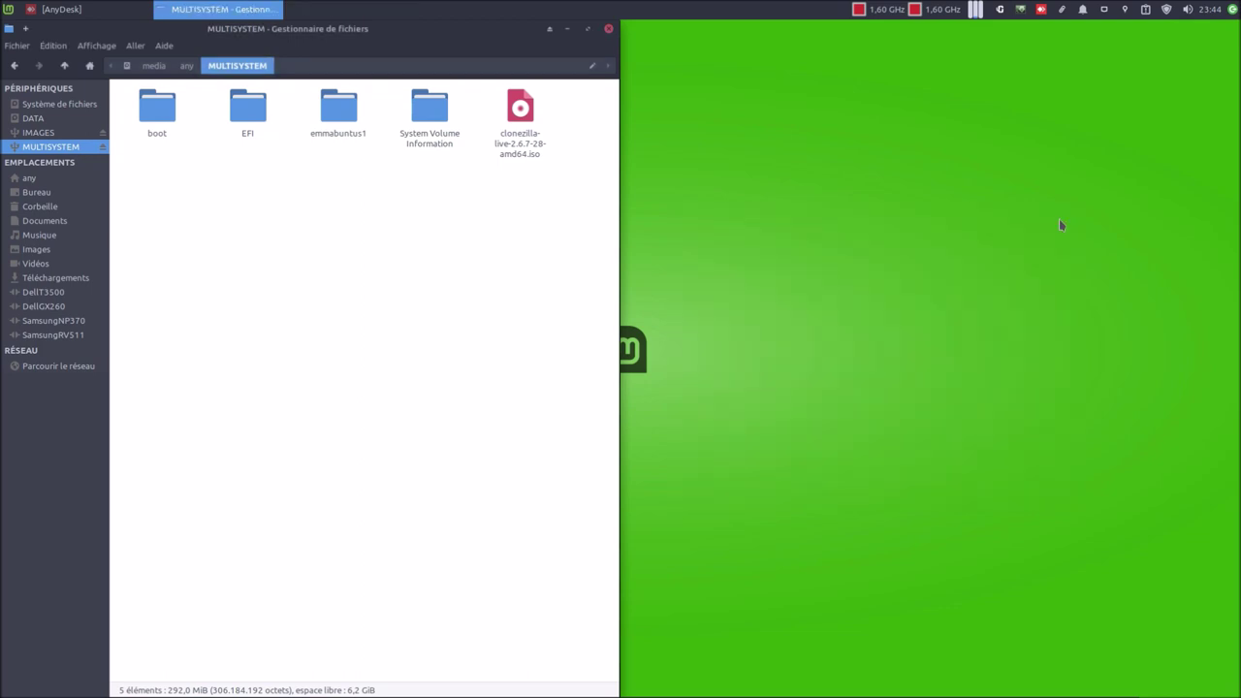
# Display the IMAGES volume in the file manager and maximise its window.
pyautogui.click(39, 132)
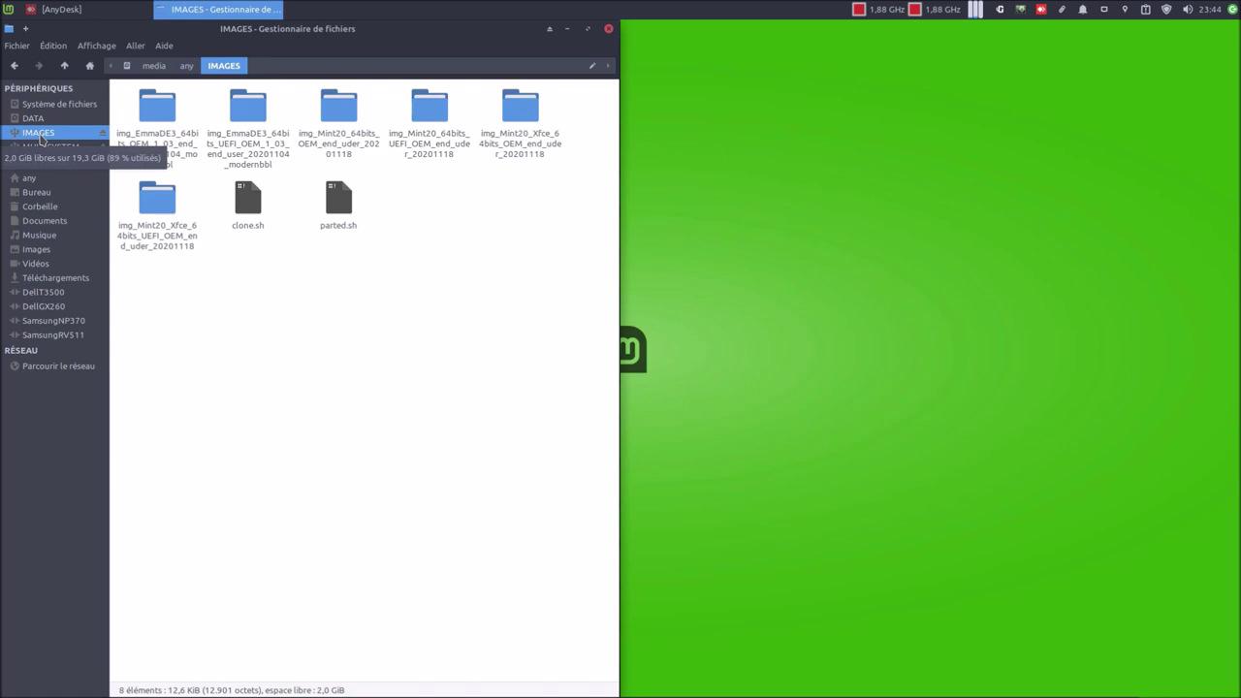
pyautogui.rightClick(289, 356)
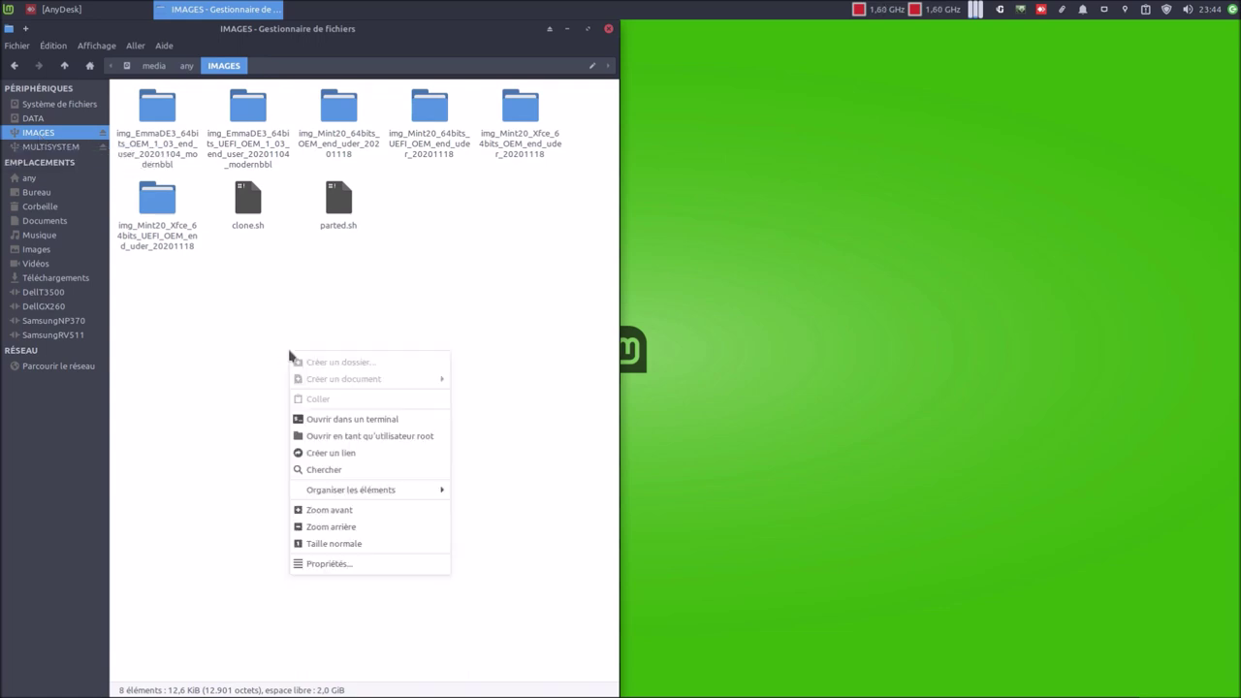
pyautogui.click(412, 254)
pyautogui.click(589, 30)
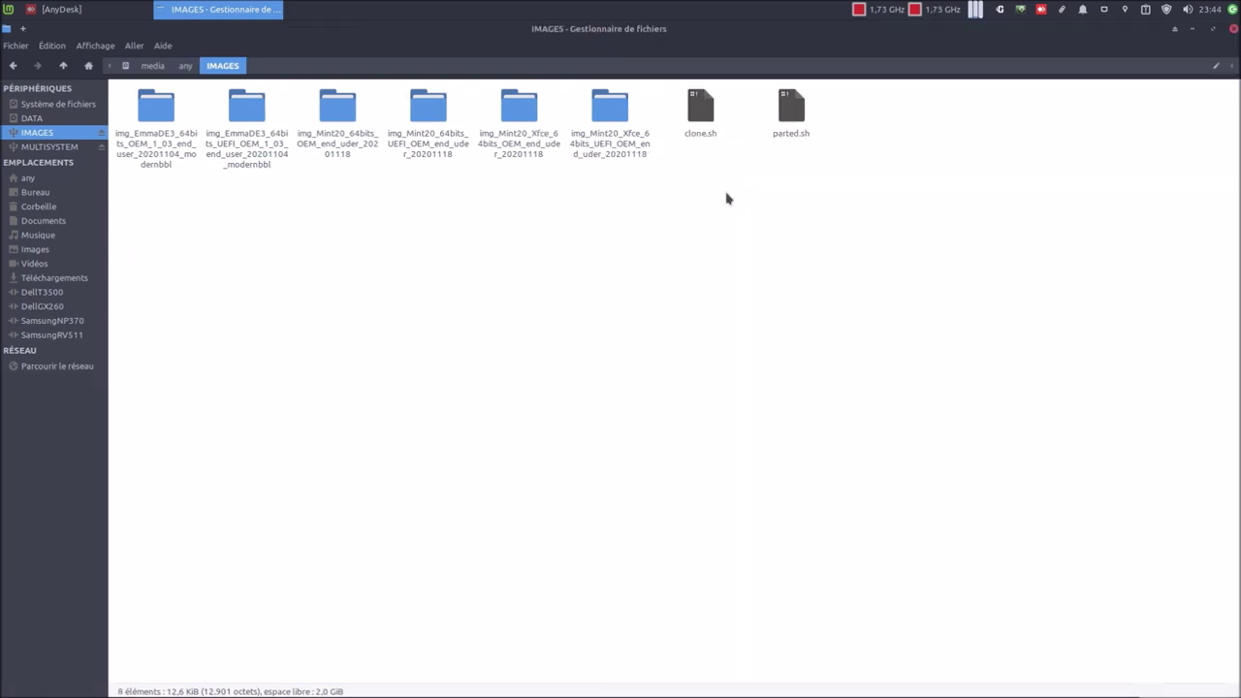
# Try to delete the four img_Mint20 image folders from the IMAGES volume without administrator rights.
pyautogui.click(603, 152)
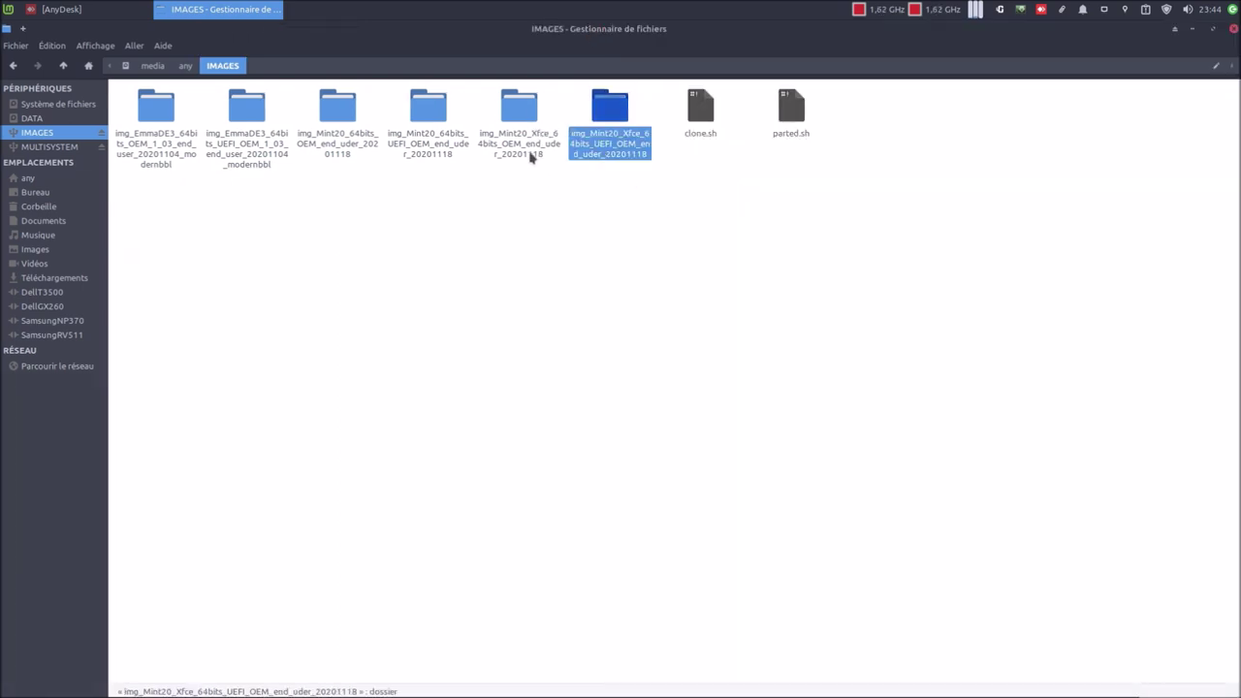
pyautogui.keyDown('ctrl'); pyautogui.click(524, 153); pyautogui.keyUp('ctrl')
pyautogui.keyDown('ctrl'); pyautogui.click(427, 150); pyautogui.keyUp('ctrl')
pyautogui.keyDown('ctrl'); pyautogui.click(351, 146); pyautogui.keyUp('ctrl')
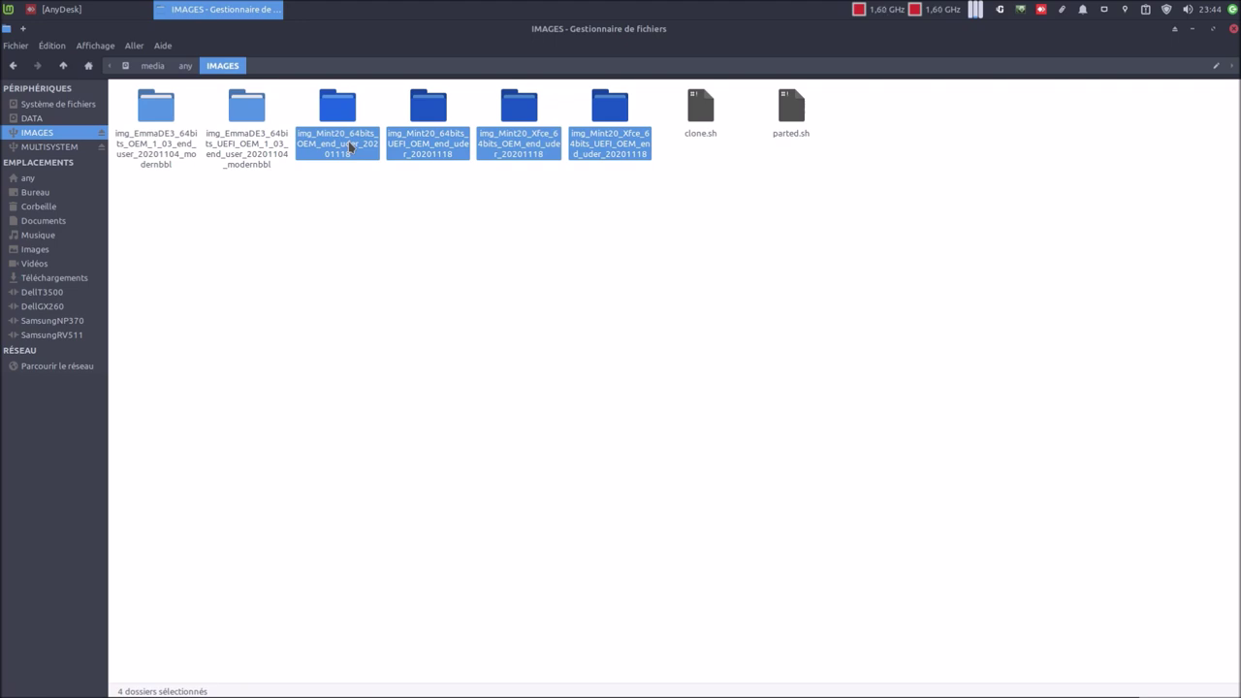
pyautogui.rightClick(351, 146)
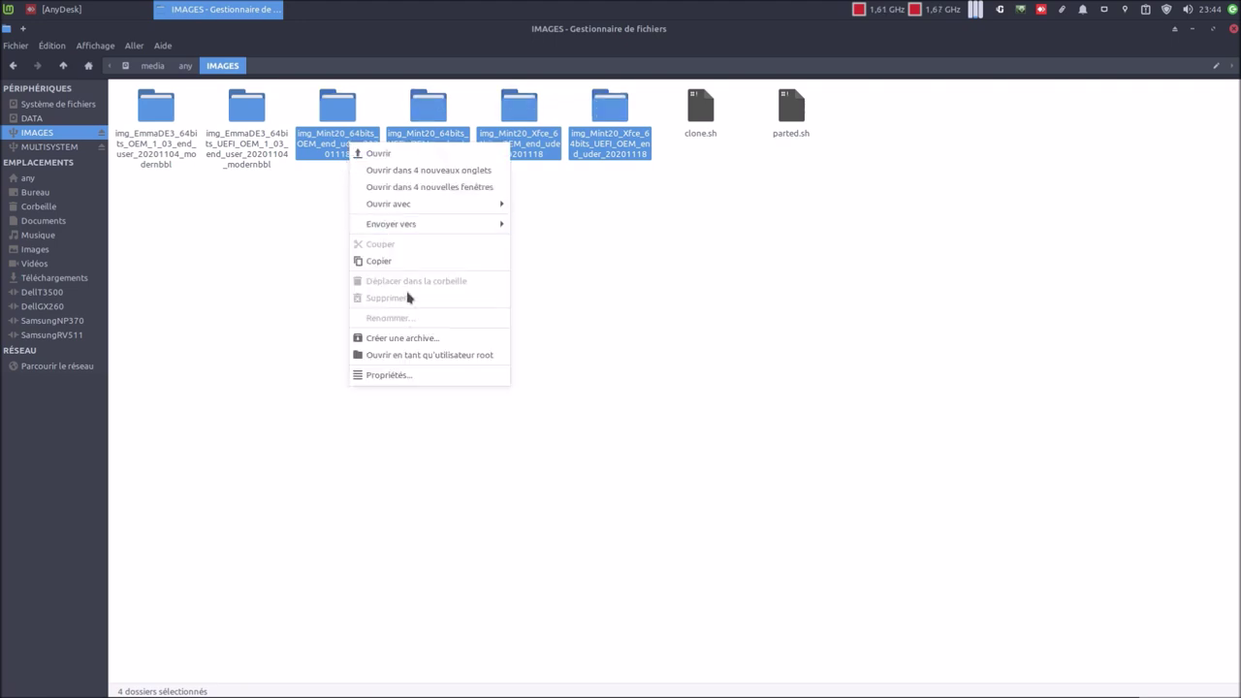
pyautogui.click(232, 338)
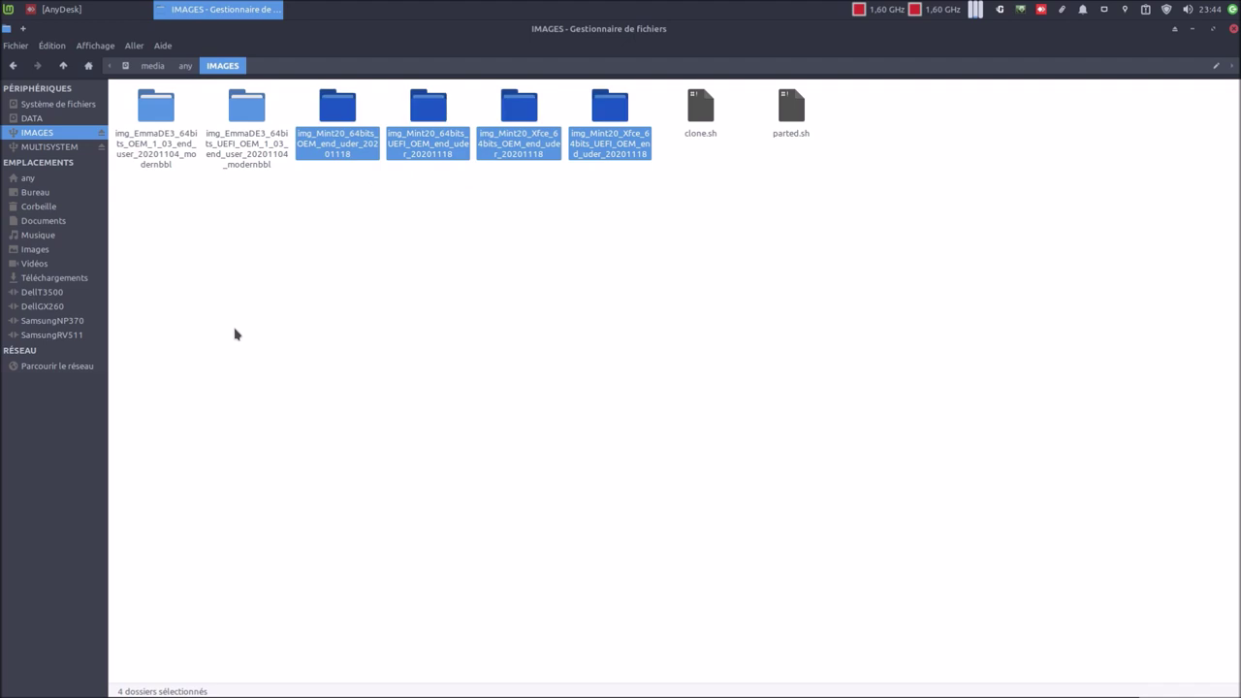
pyautogui.click(373, 305)
# Open the IMAGES volume as the root user, authenticating with the account password.
pyautogui.rightClick(373, 305)
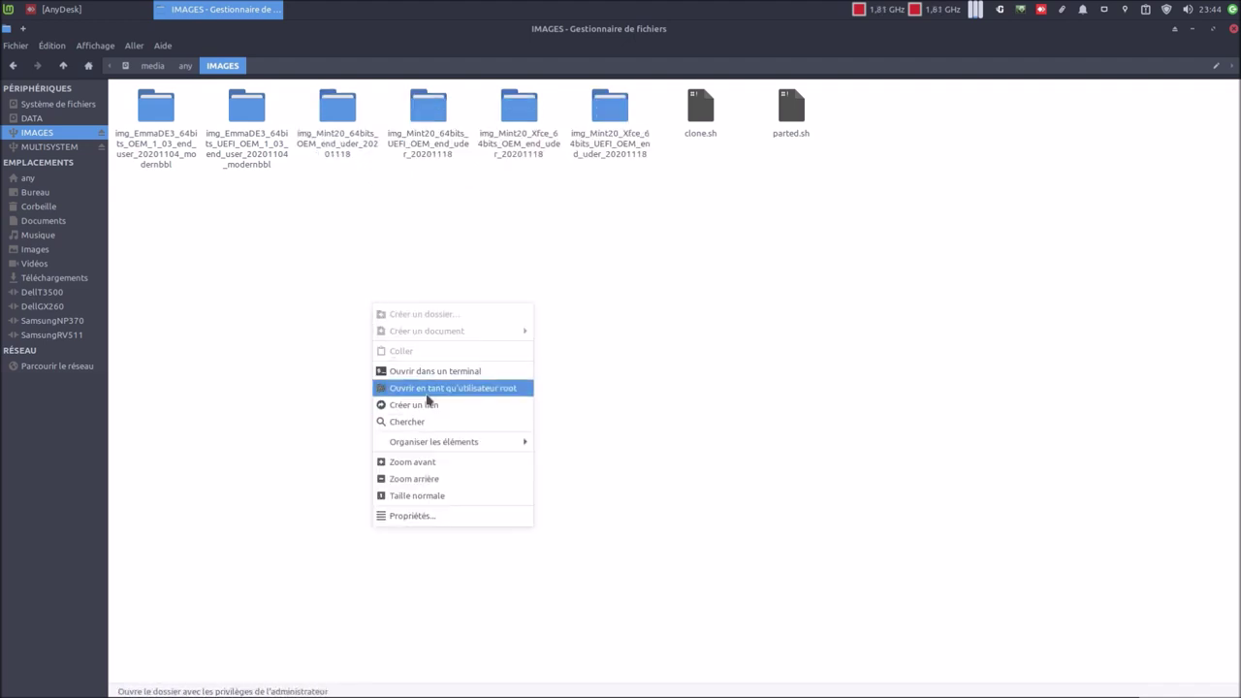
pyautogui.click(426, 389)
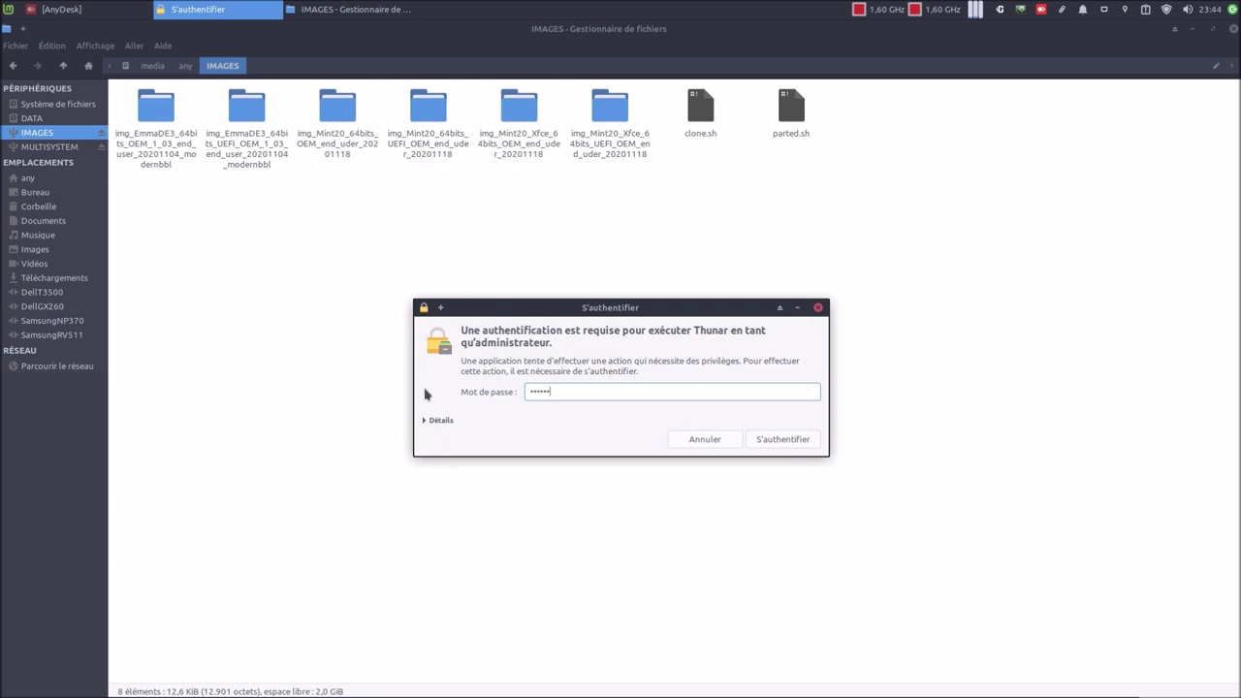
pyautogui.press('Return')
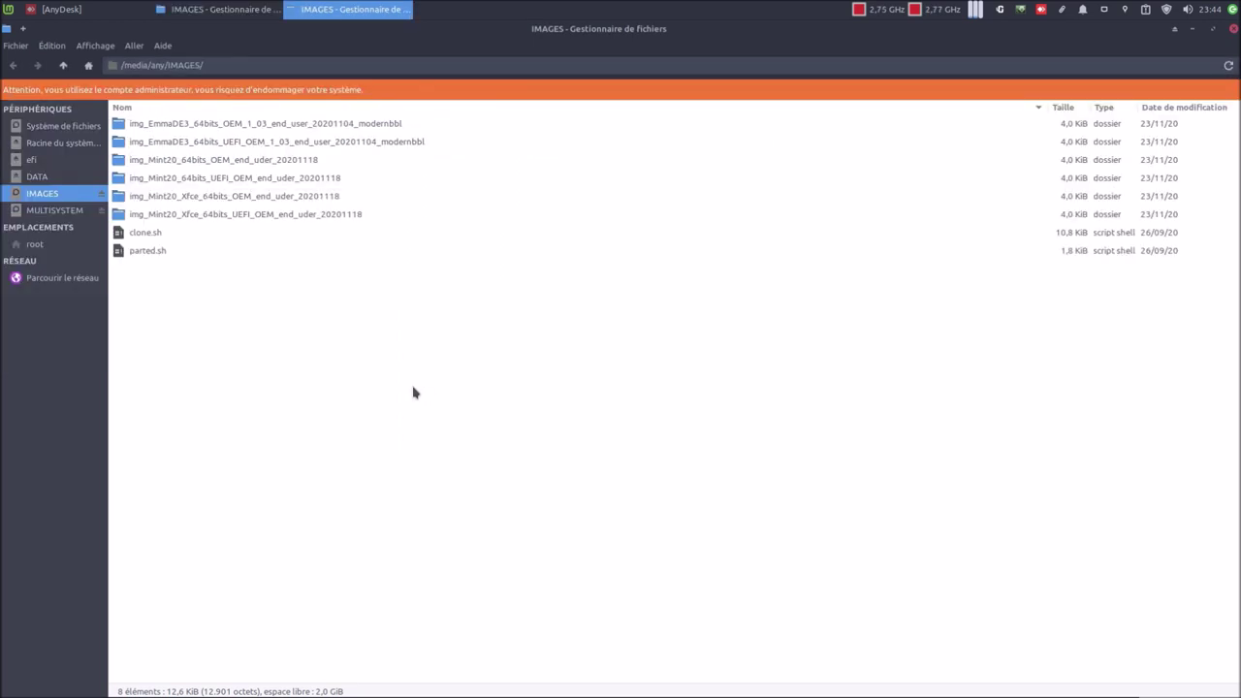
# Permanently delete the four img_Mint20 folders, standard and Xfce in OEM and UEFI versions, from IMAGES and close the root file manager.
pyautogui.click(176, 215)
pyautogui.keyDown('shift'); pyautogui.click(173, 198); pyautogui.keyUp('shift')
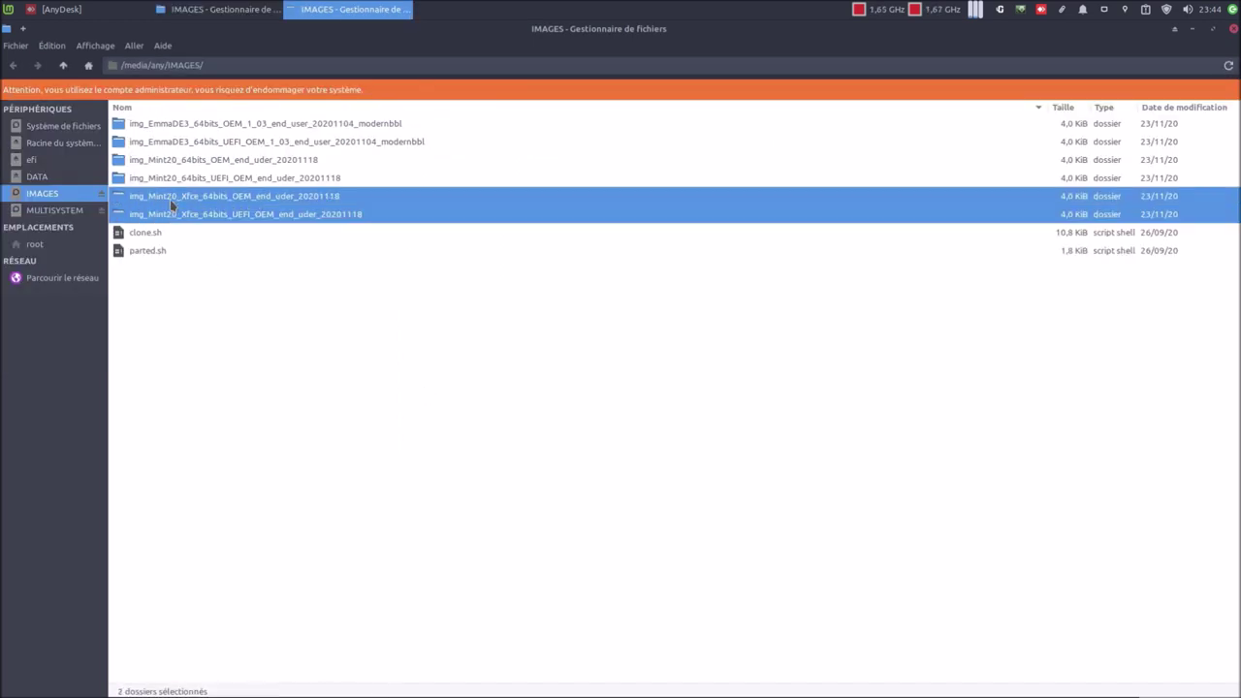
pyautogui.keyDown('shift'); pyautogui.click(169, 179); pyautogui.keyUp('shift')
pyautogui.keyDown('shift'); pyautogui.click(172, 163); pyautogui.keyUp('shift')
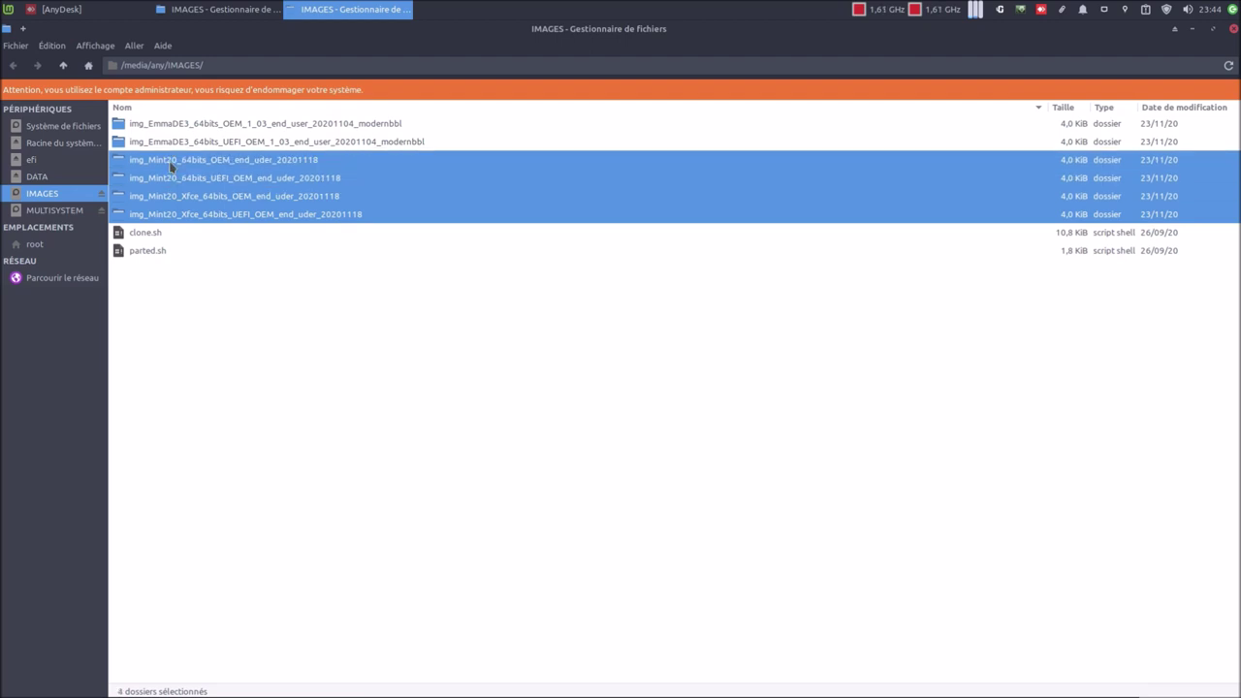
pyautogui.rightClick(170, 167)
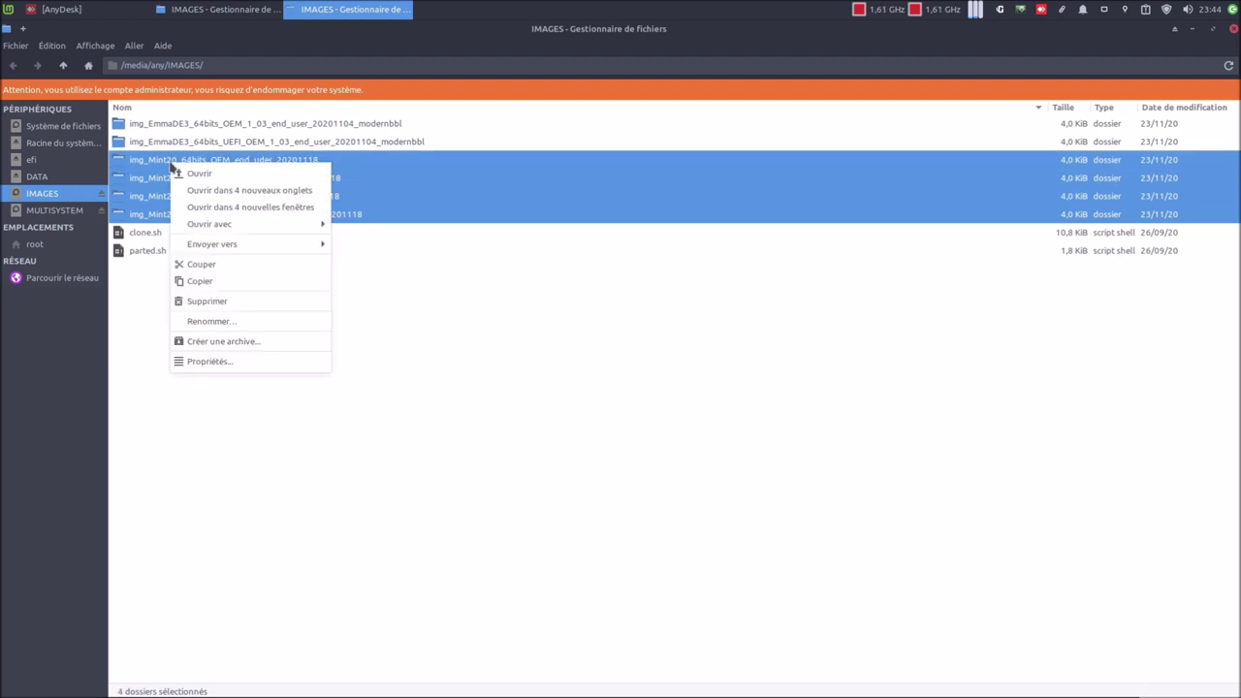
pyautogui.click(225, 300)
pyautogui.click(681, 418)
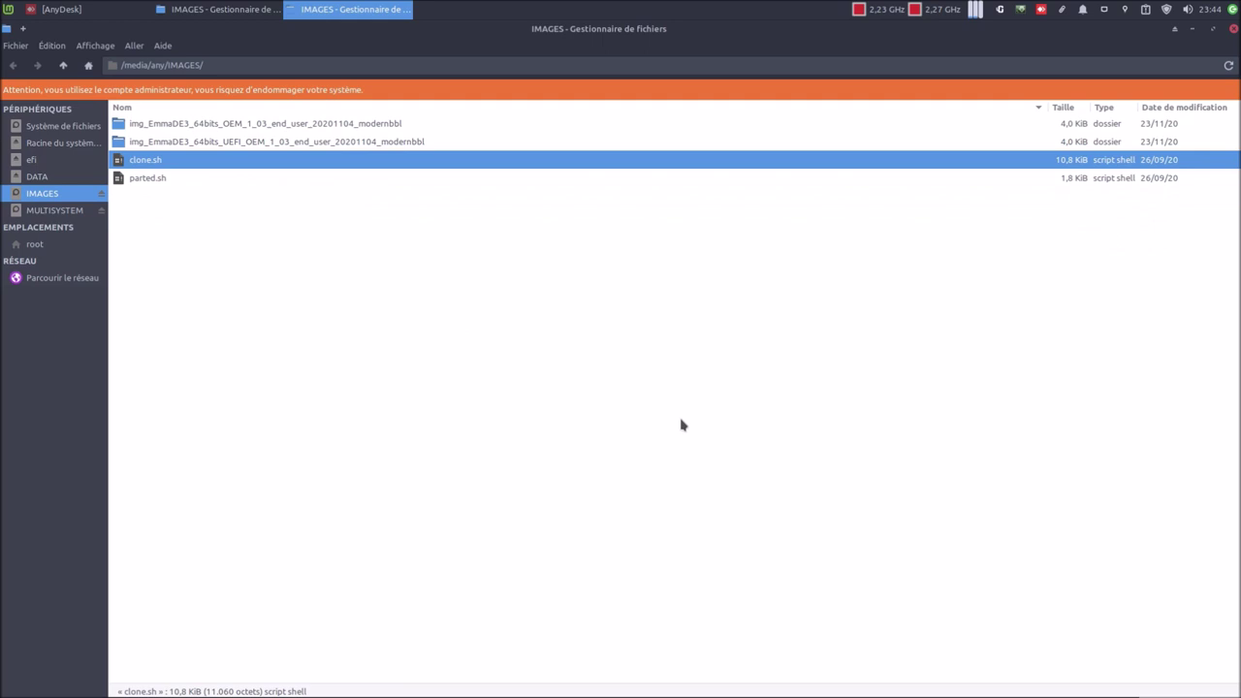
pyautogui.click(1233, 30)
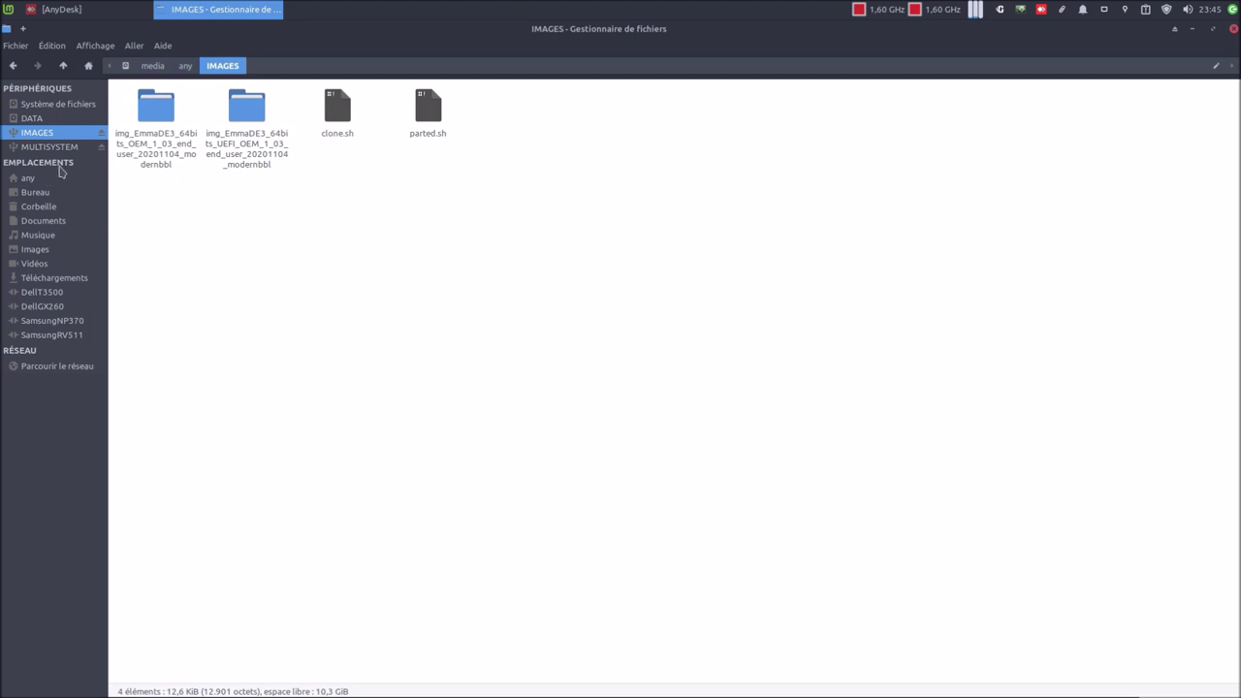
# Review the remaining contents of the MULTISYSTEM and IMAGES volumes.
pyautogui.click(60, 150)
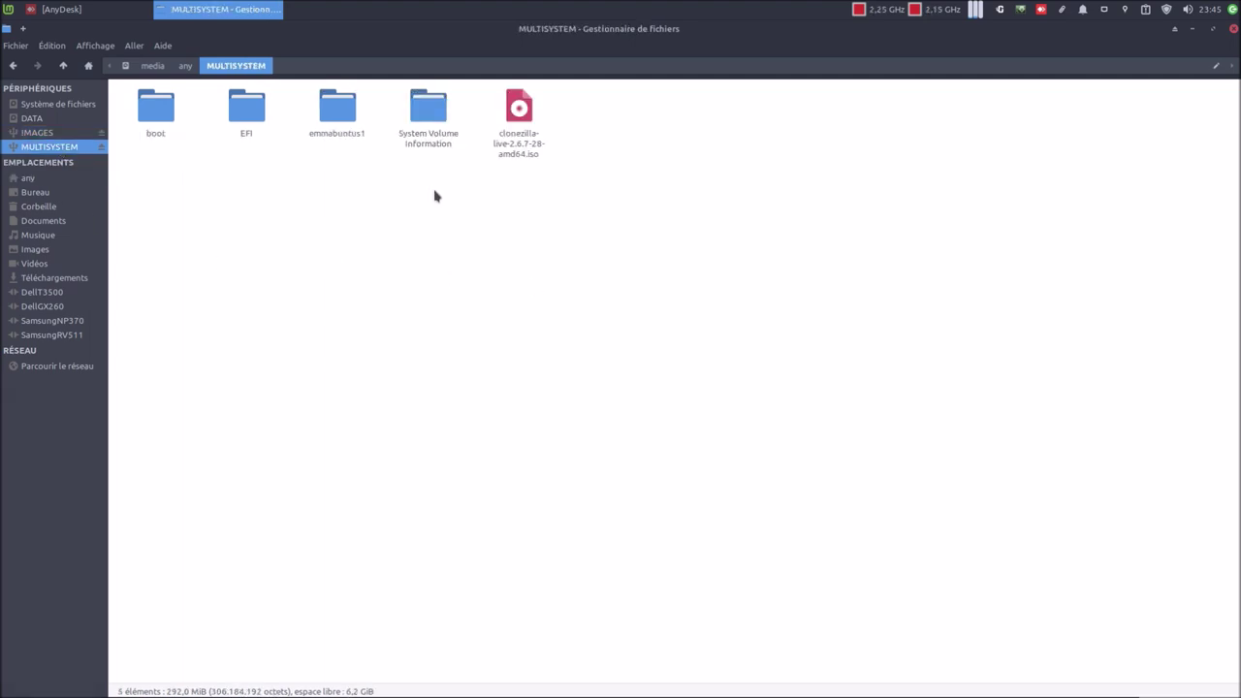
pyautogui.click(37, 133)
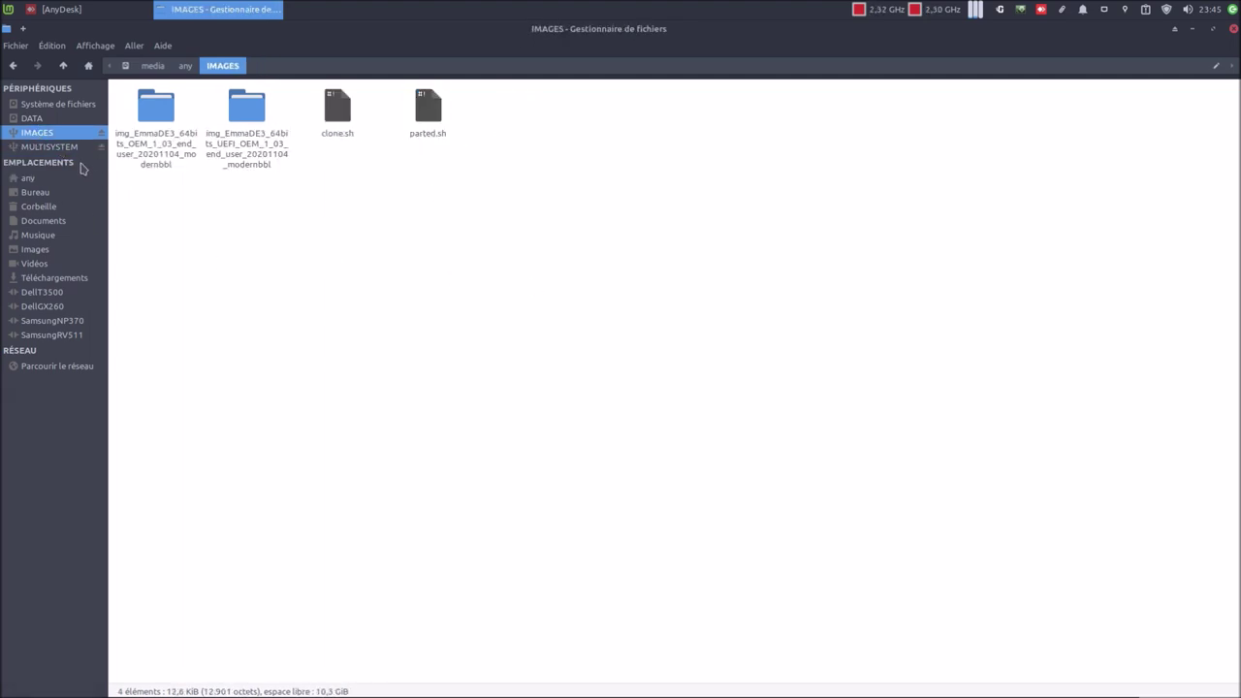
pyautogui.click(64, 148)
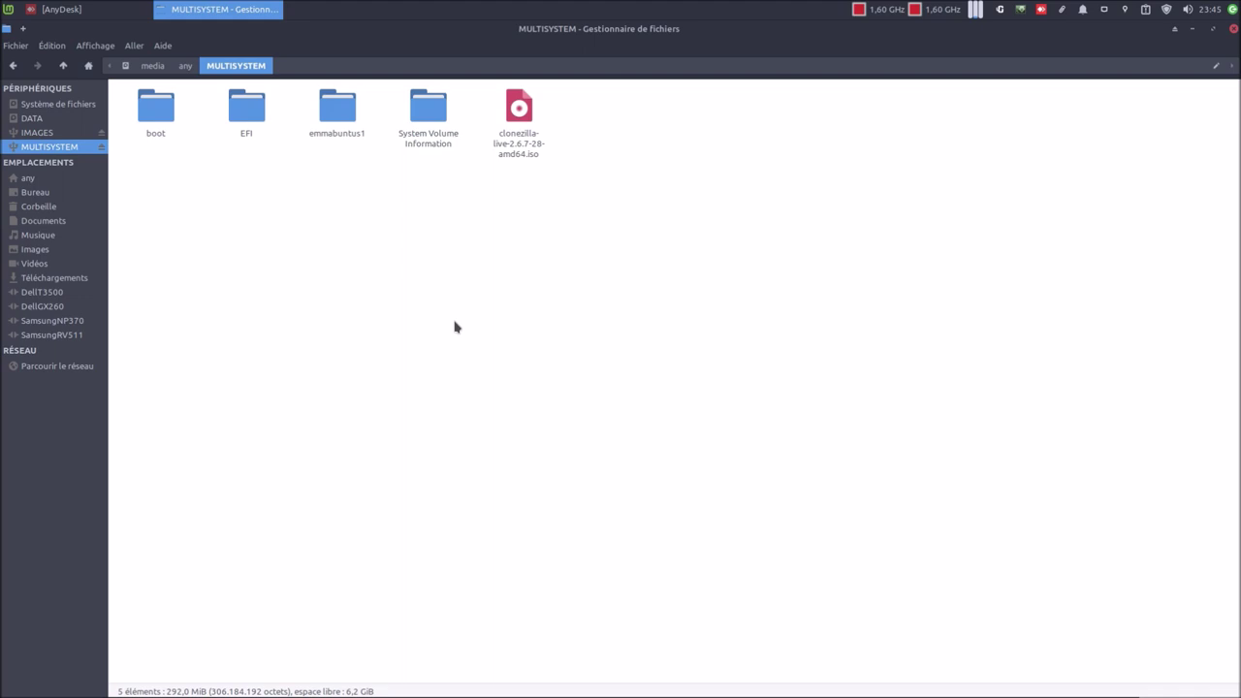
pyautogui.moveTo(669, 695)
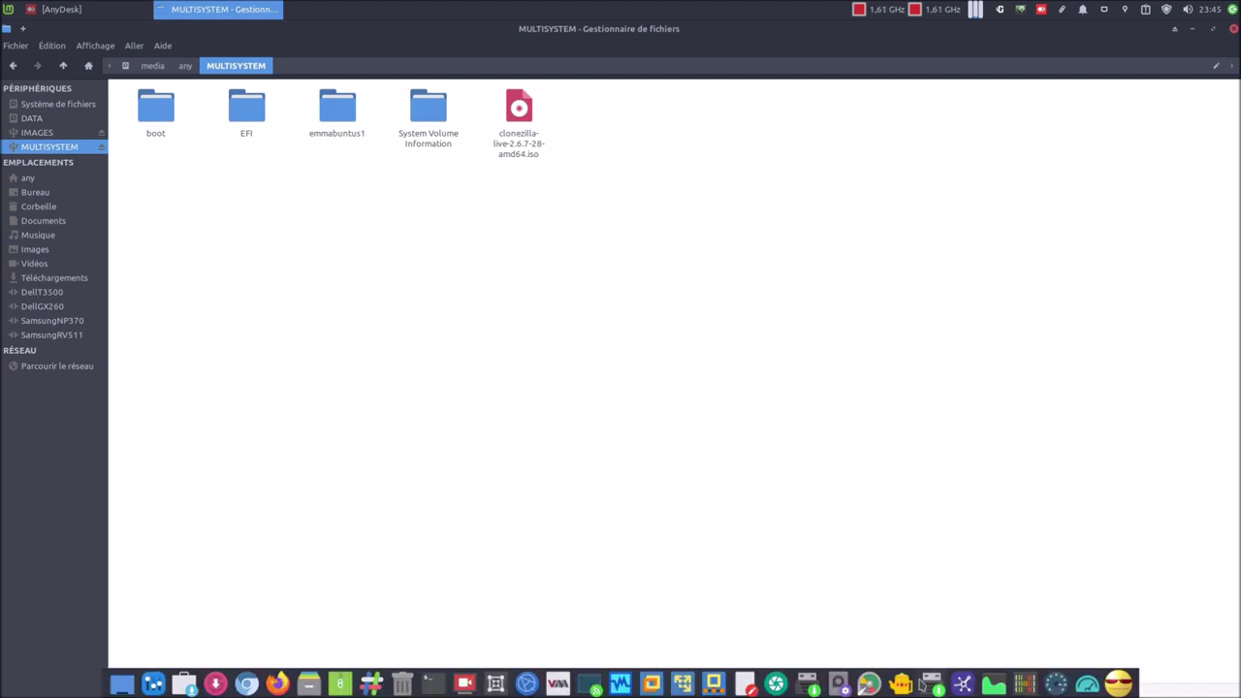
pyautogui.click(901, 684)
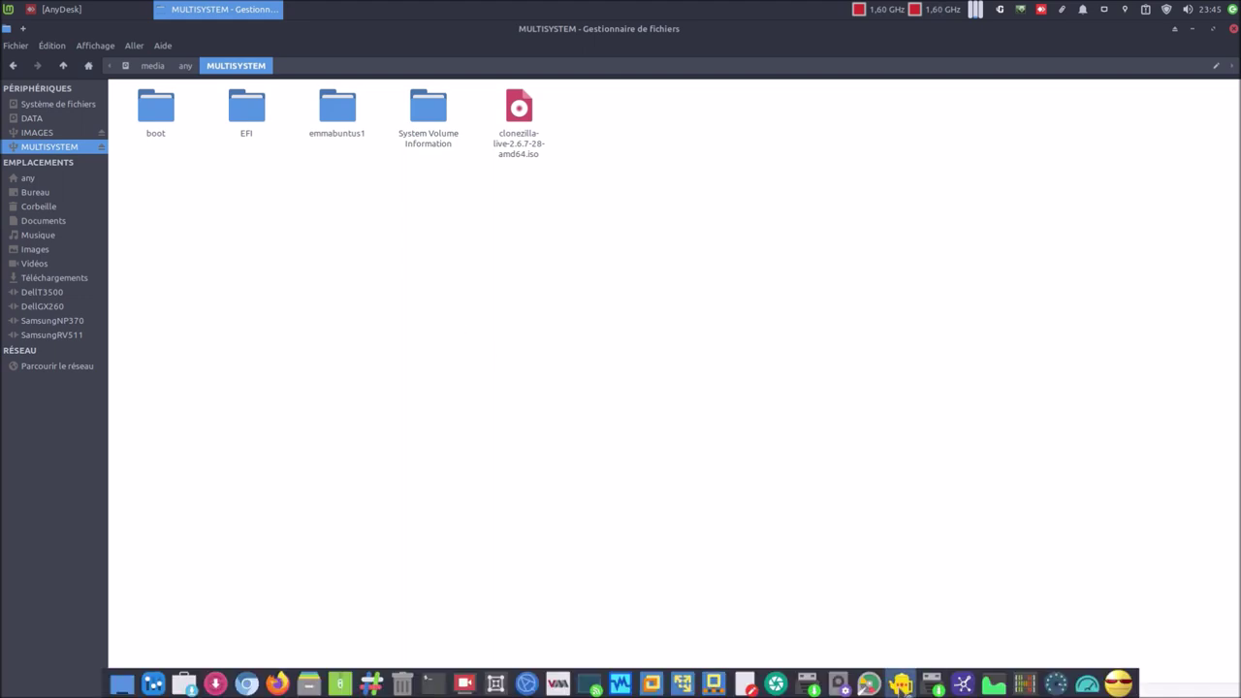
pyautogui.click(1233, 29)
pyautogui.moveTo(838, 694)
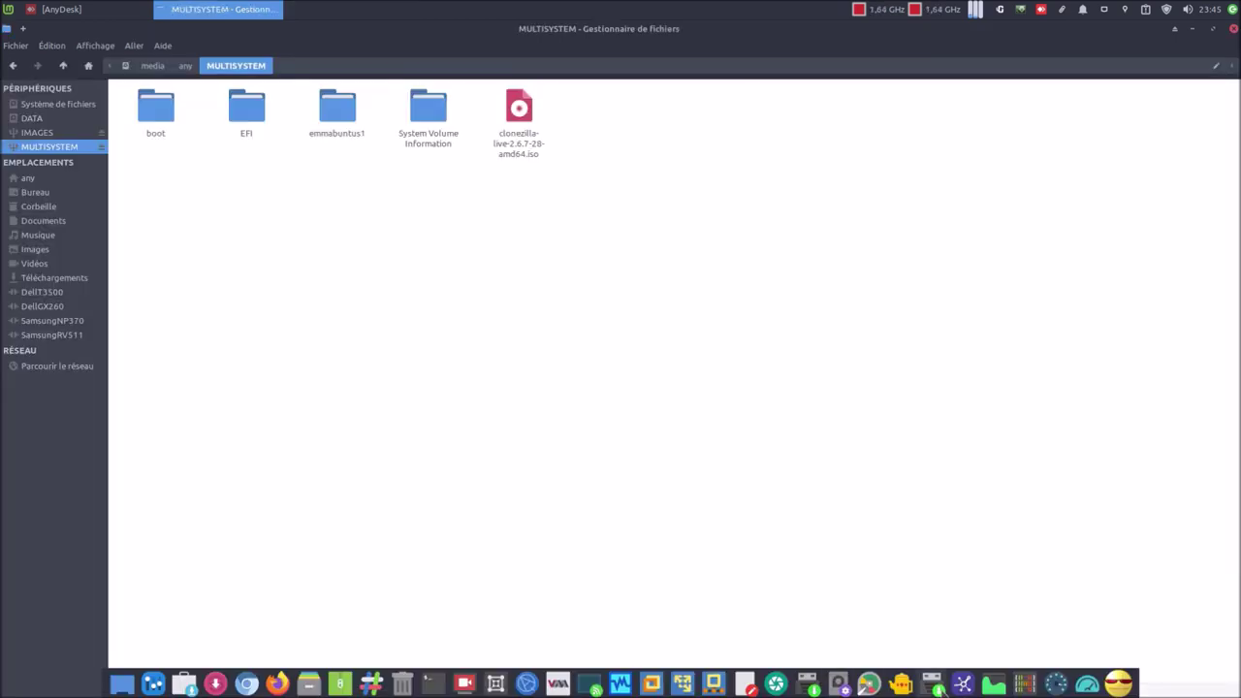
# Launch MultiSystem and validate the Integral Courier volume /dev/sdc1 as the USB key to use.
pyautogui.click(932, 683)
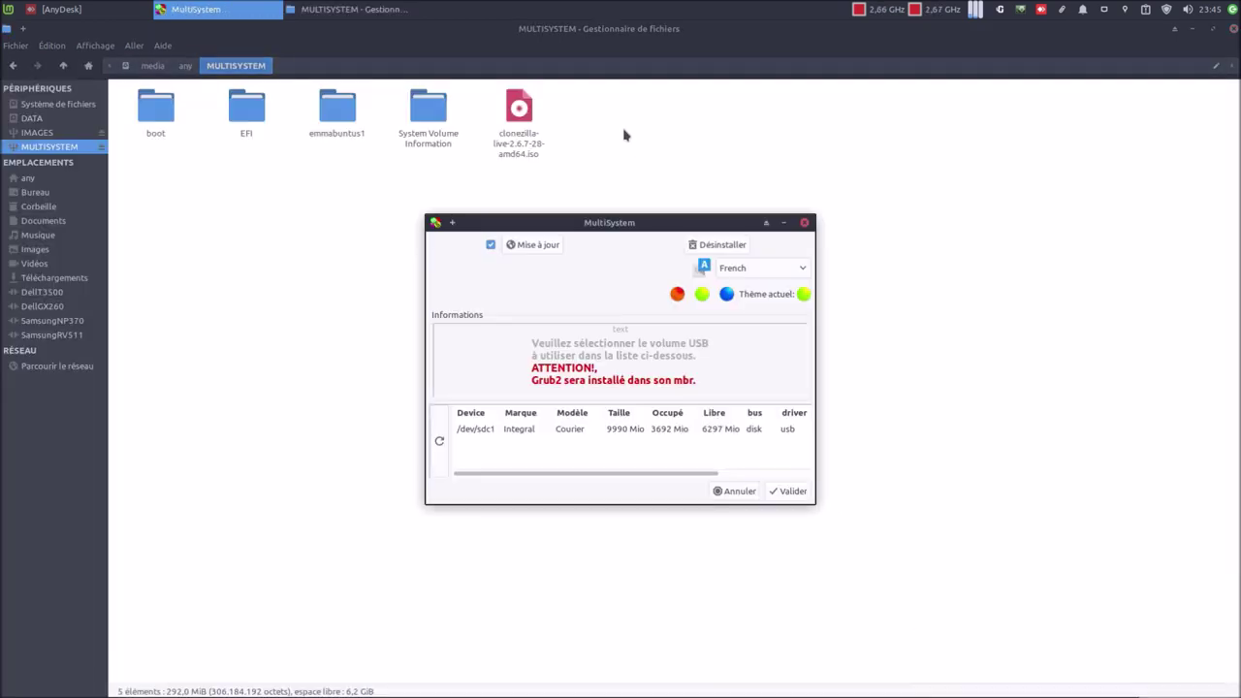
pyautogui.moveTo(648, 223); pyautogui.dragTo(1015, 227)
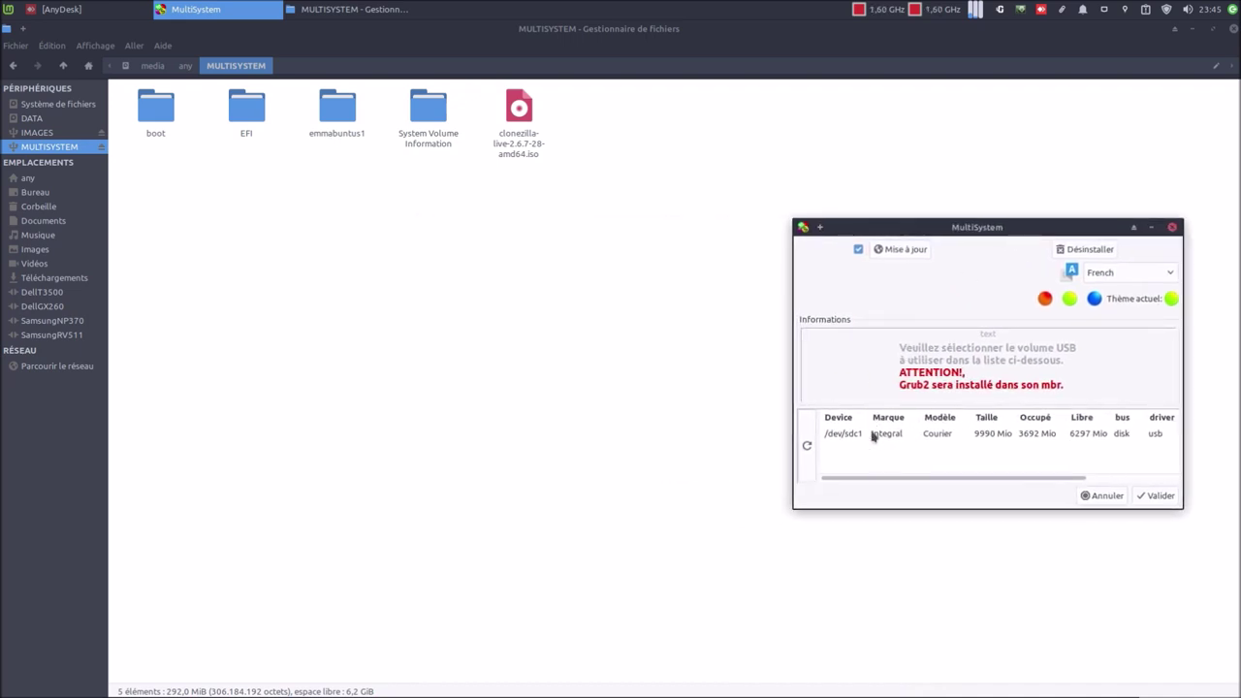
pyautogui.click(874, 433)
pyautogui.click(1155, 496)
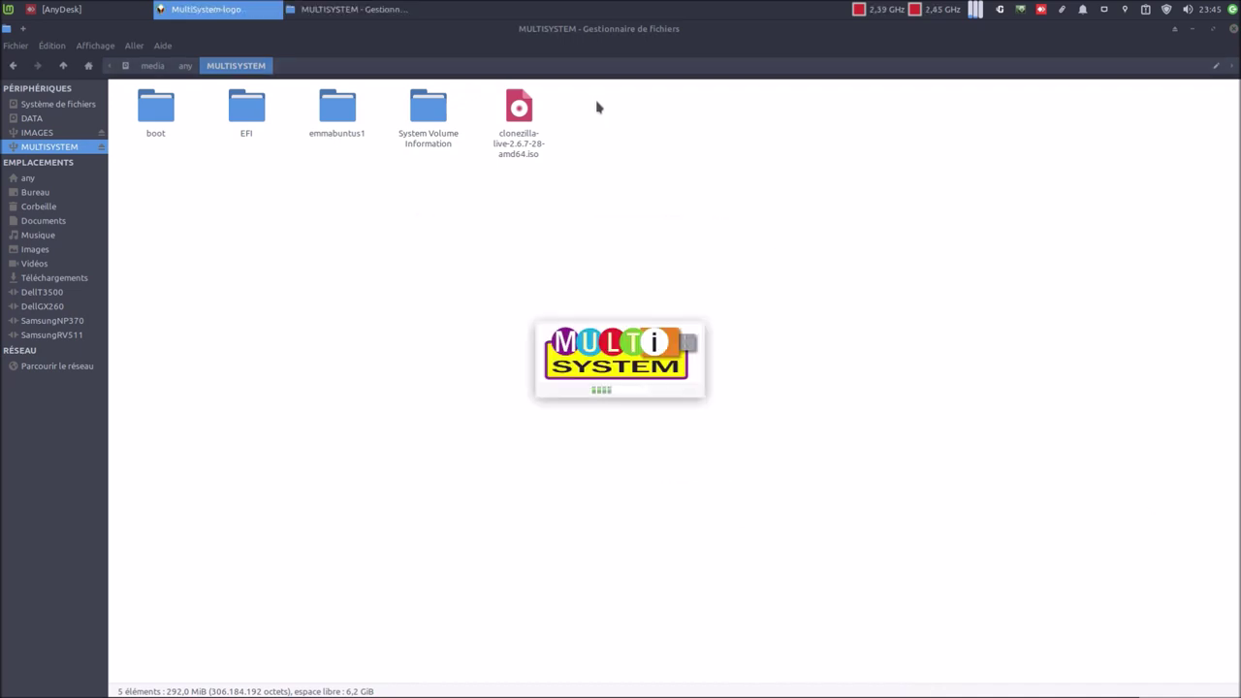
# Arrange the file manager and MultiSystem windows side by side and open the ISO folder on DATA.
pyautogui.moveTo(569, 33); pyautogui.dragTo(2, 213)
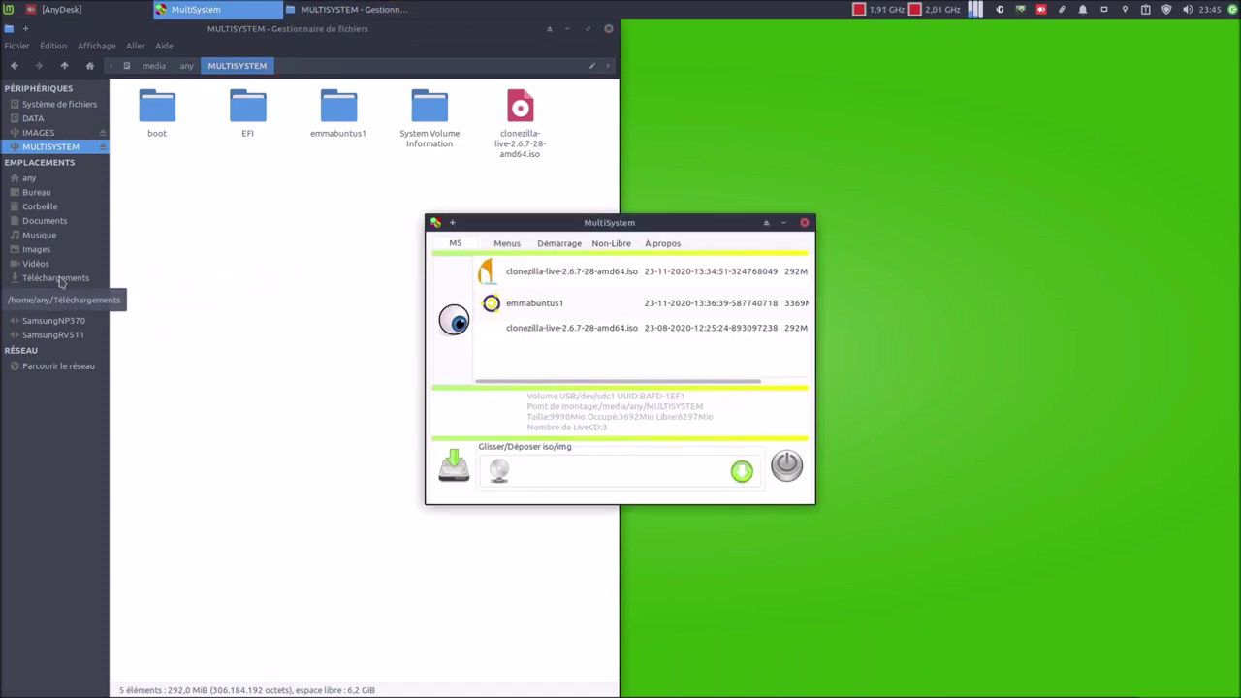
pyautogui.click(33, 118)
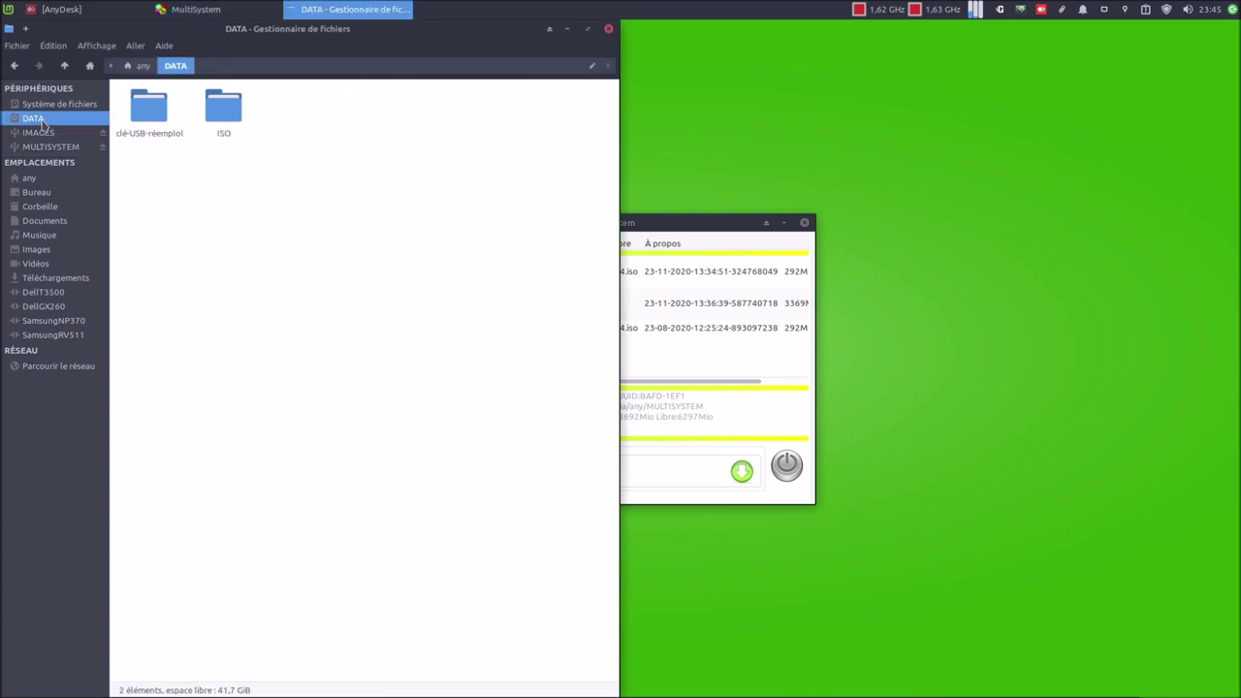
pyautogui.doubleClick(222, 109)
pyautogui.moveTo(647, 223); pyautogui.dragTo(921, 215)
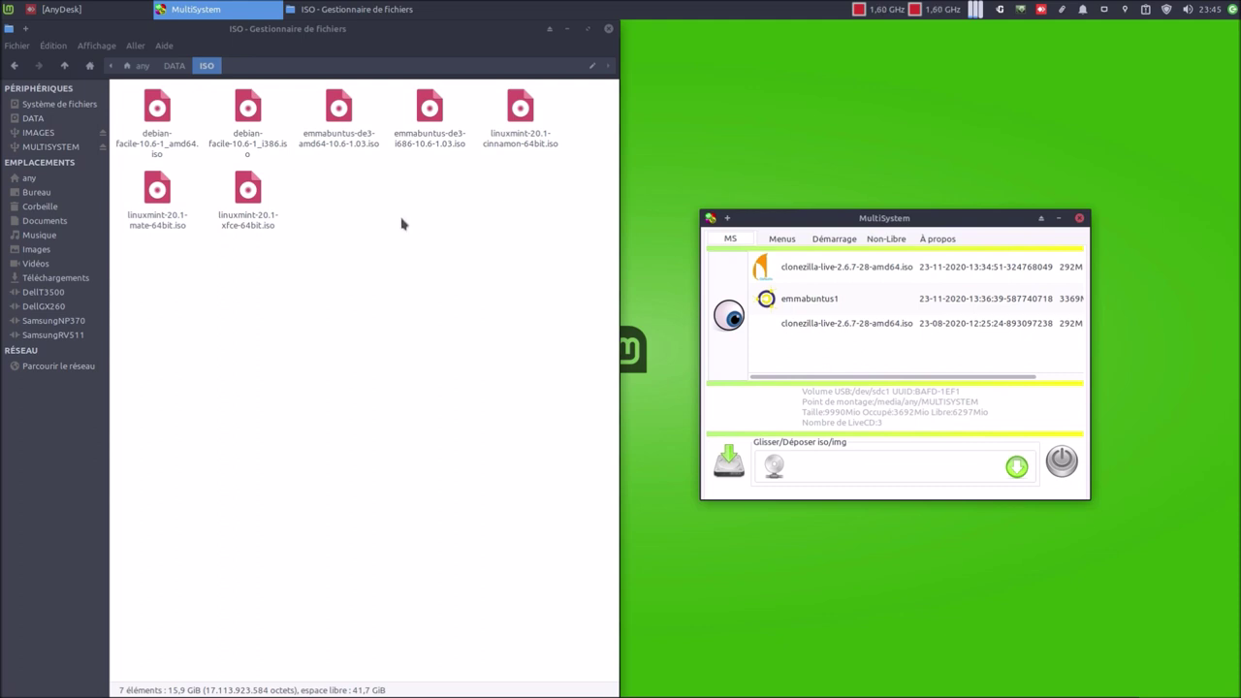
# Add linuxmint-20.1-cinnamon-64bit.iso to the USB key by pasting the copied file into MultiSystem's ISO field, authenticating with the administrator password.
pyautogui.rightClick(524, 142)
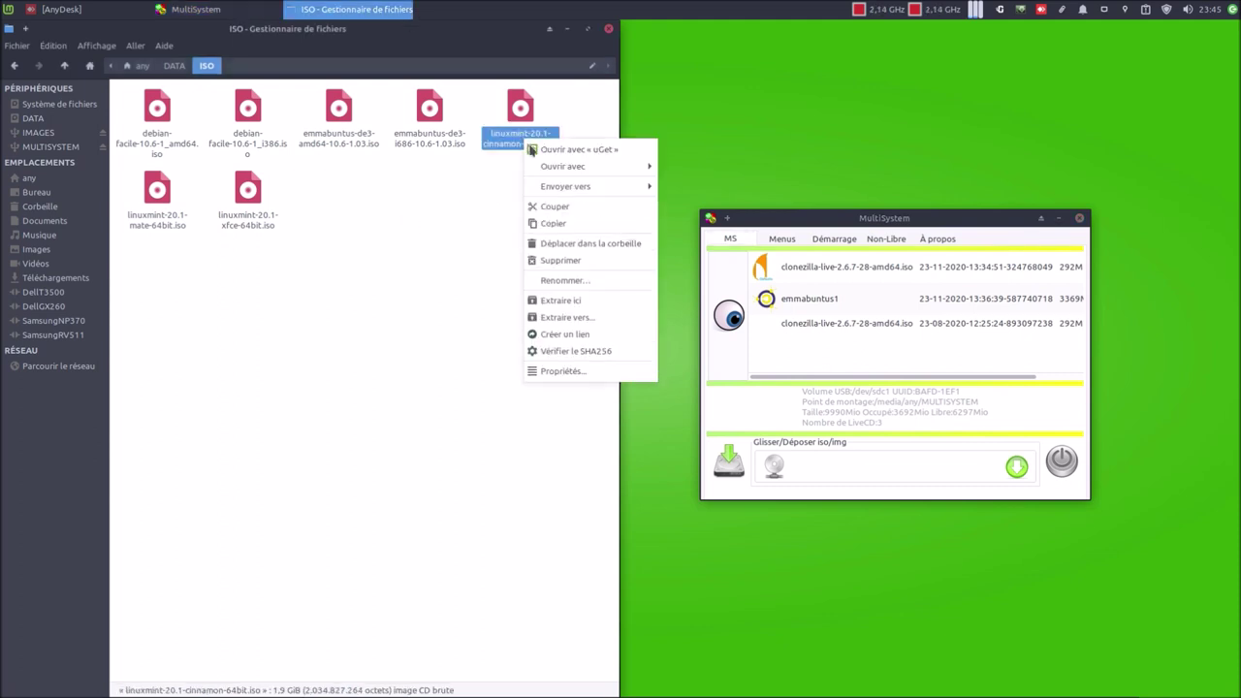
pyautogui.click(558, 232)
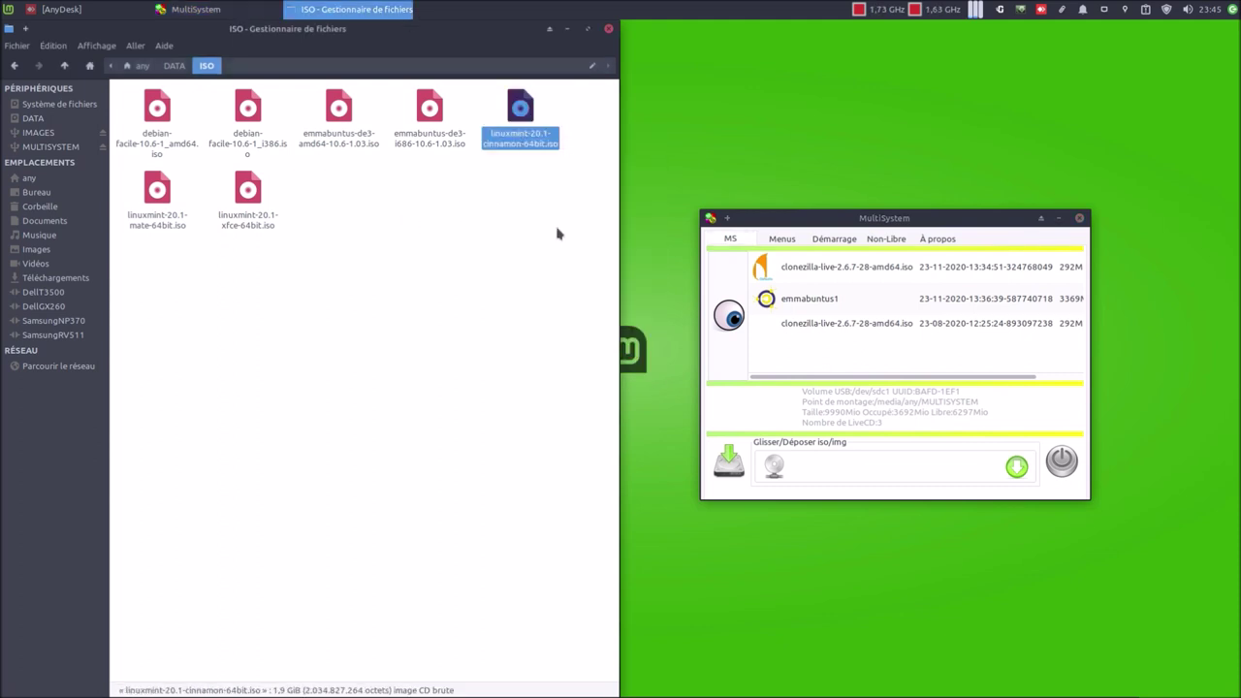
pyautogui.rightClick(855, 467)
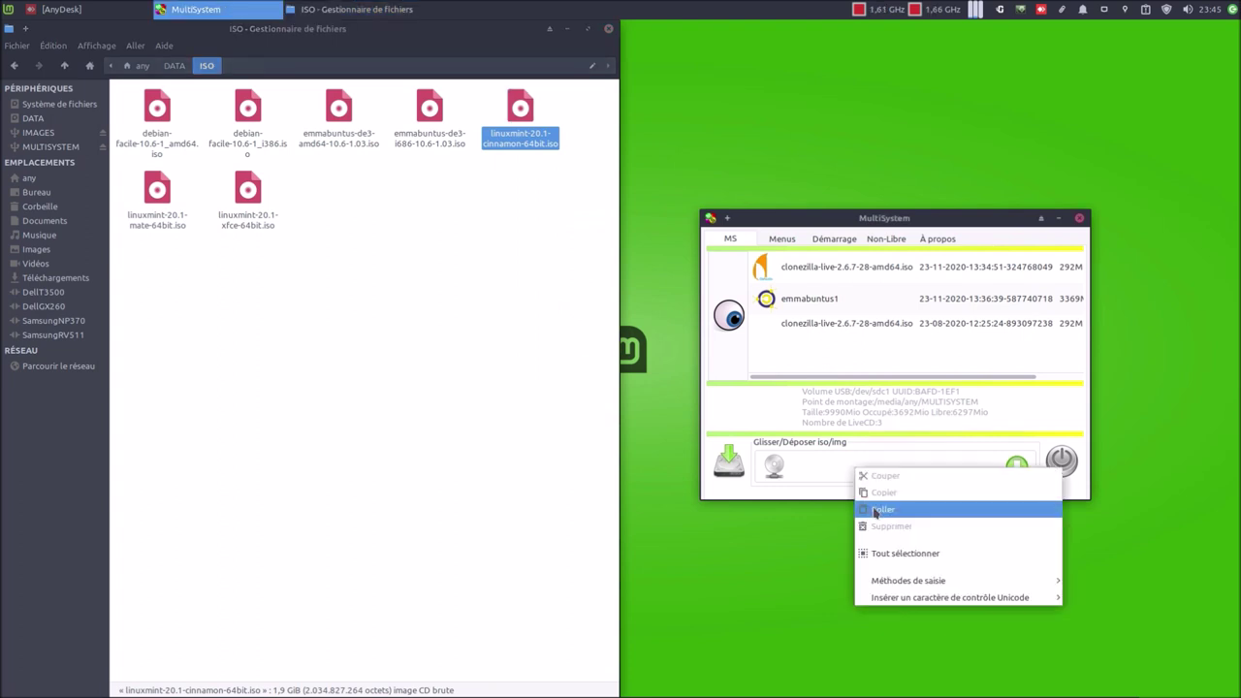
pyautogui.click(877, 511)
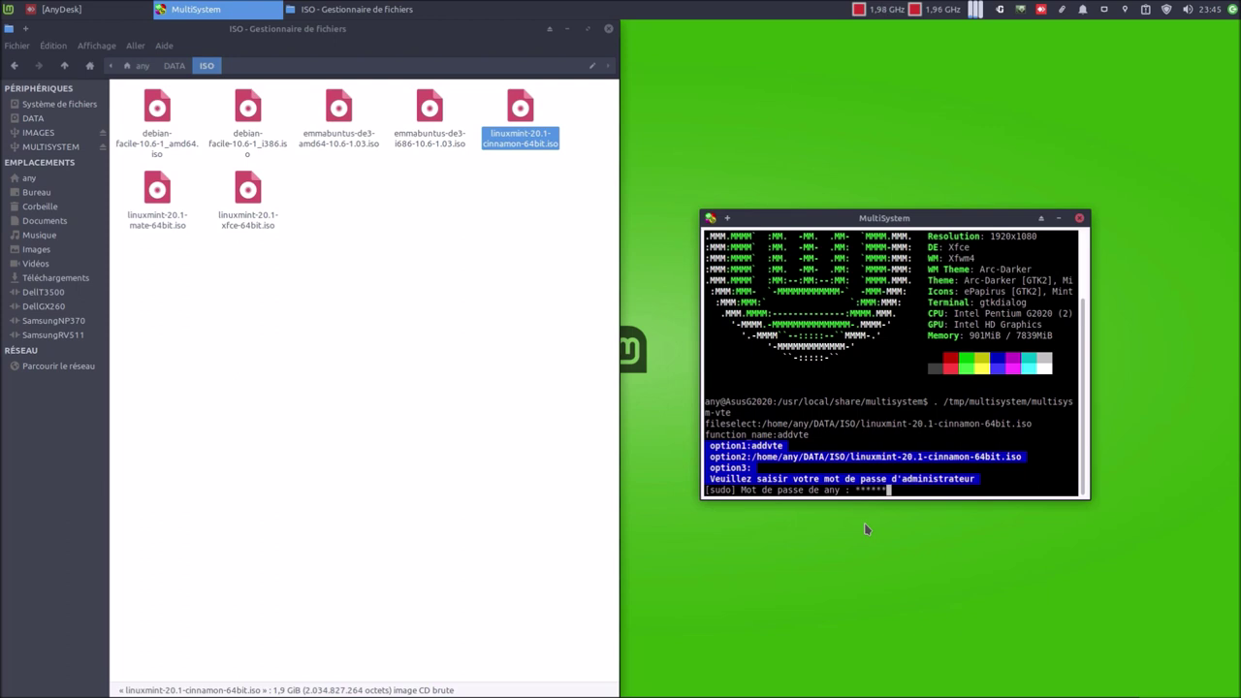
pyautogui.press('Return')
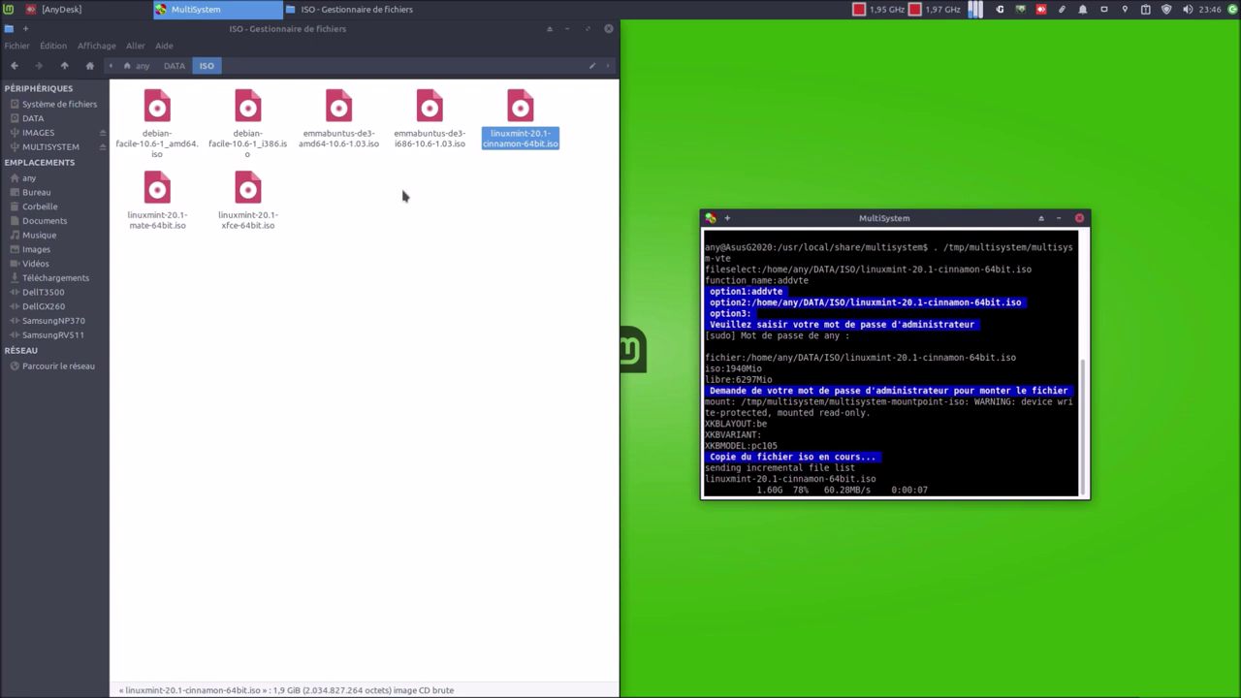
# Check the MULTISYSTEM volume for the Linux Mint 20.1 Cinnamon ISO and return to the ISO folder.
pyautogui.keyDown('ctrl'); pyautogui.click(243, 224); pyautogui.keyUp('ctrl')
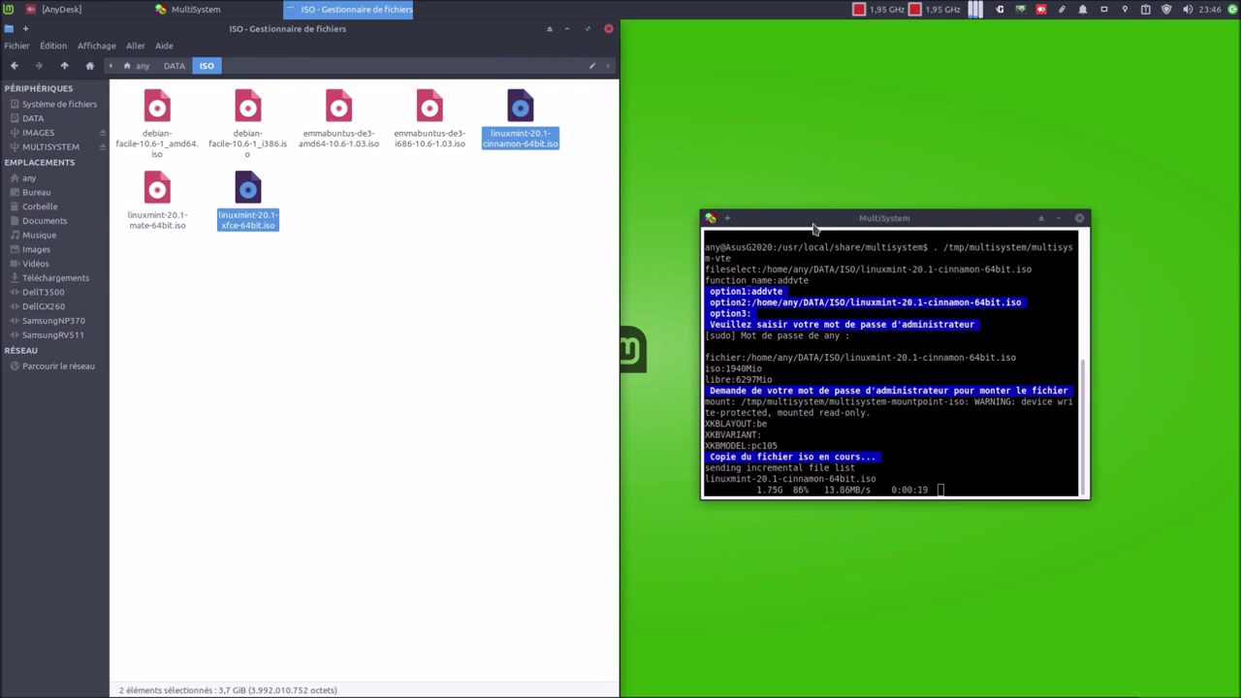
pyautogui.click(831, 219)
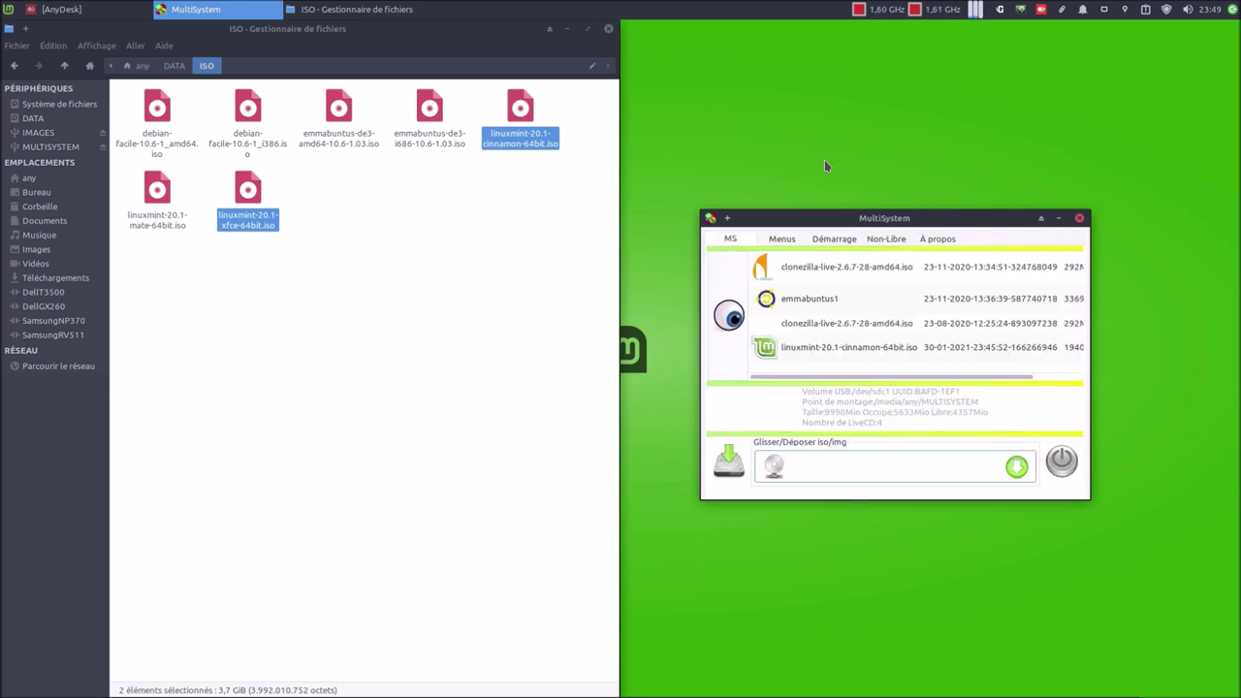
pyautogui.click(39, 146)
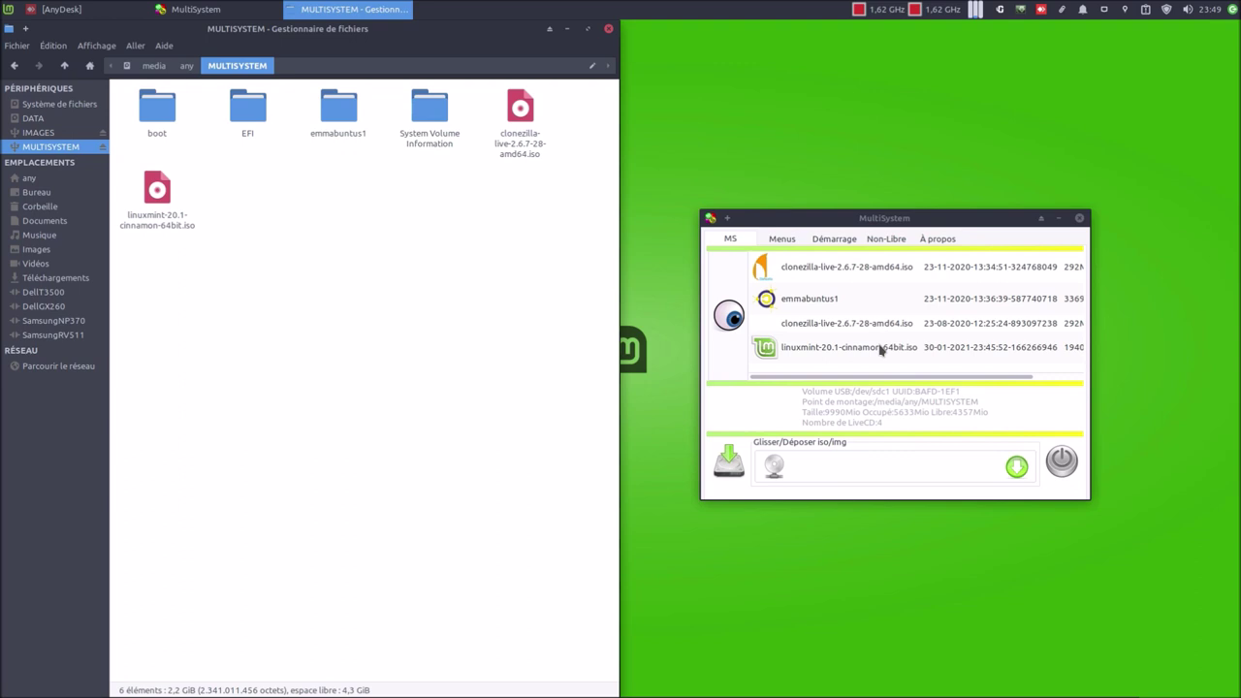
pyautogui.click(14, 65)
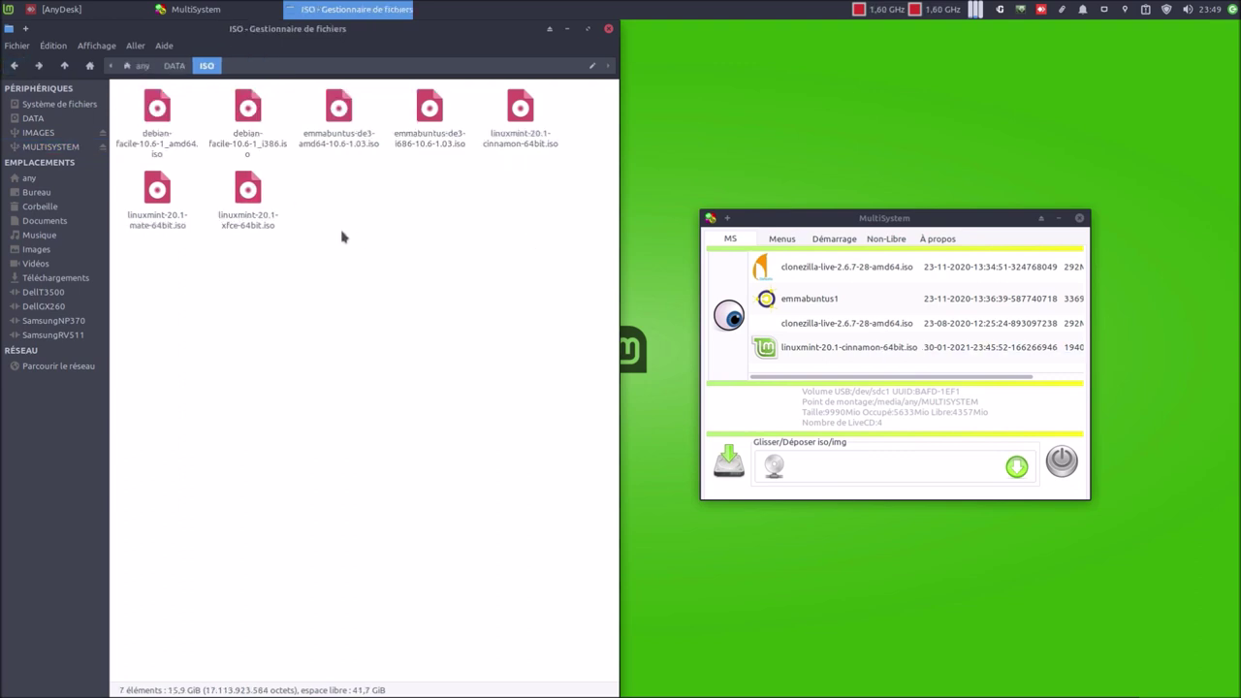
# Add linuxmint-20.1-xfce-64bit.iso to the USB key by pasting the copied file into MultiSystem's ISO field, authenticating with the administrator password.
pyautogui.click(244, 223)
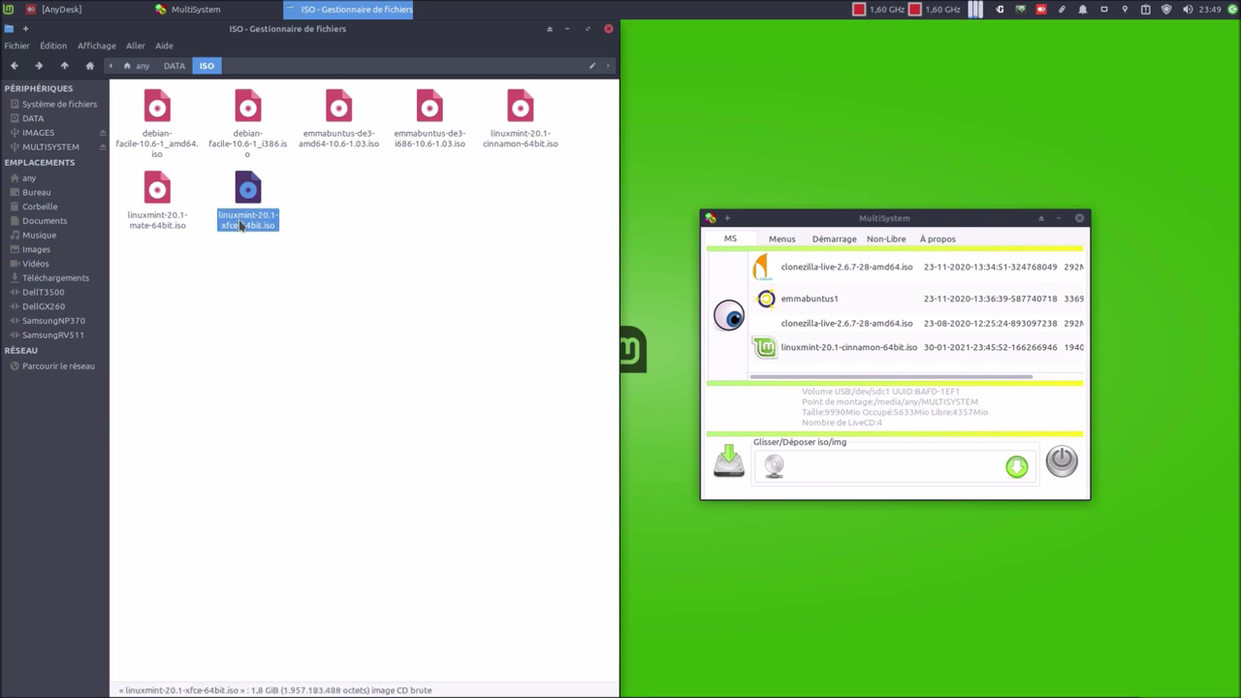
pyautogui.rightClick(243, 222)
pyautogui.click(266, 306)
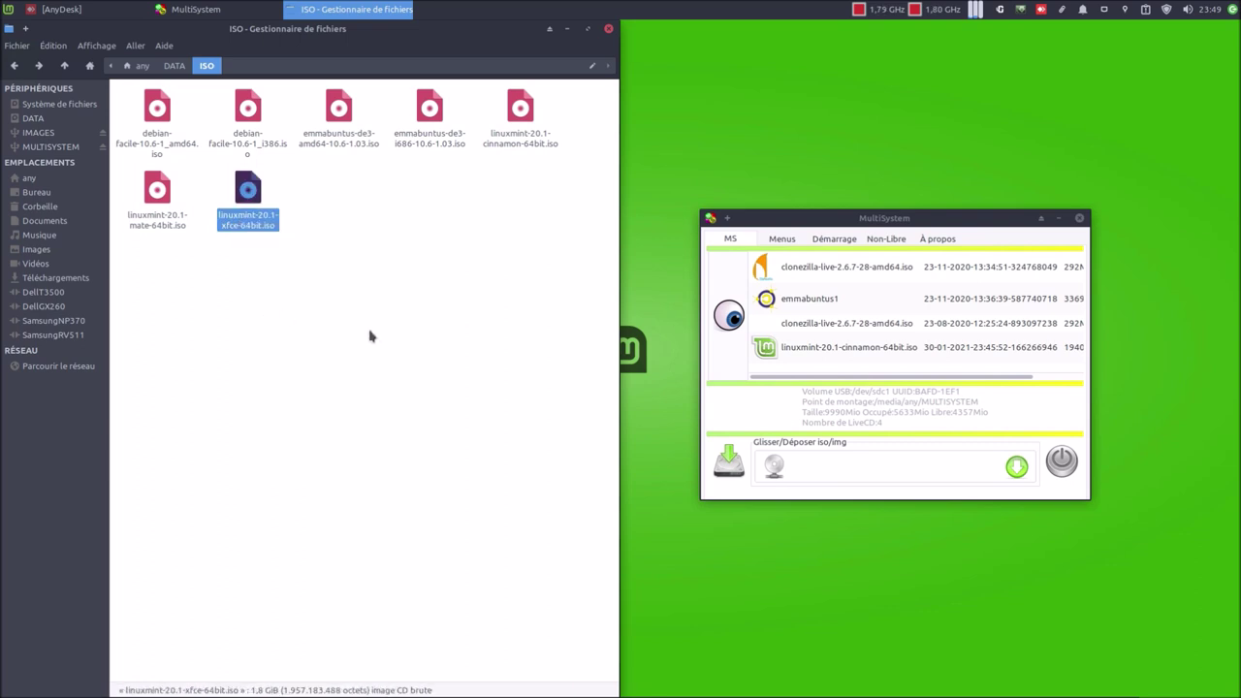
pyautogui.click(815, 471)
pyautogui.rightClick(814, 470)
pyautogui.click(840, 506)
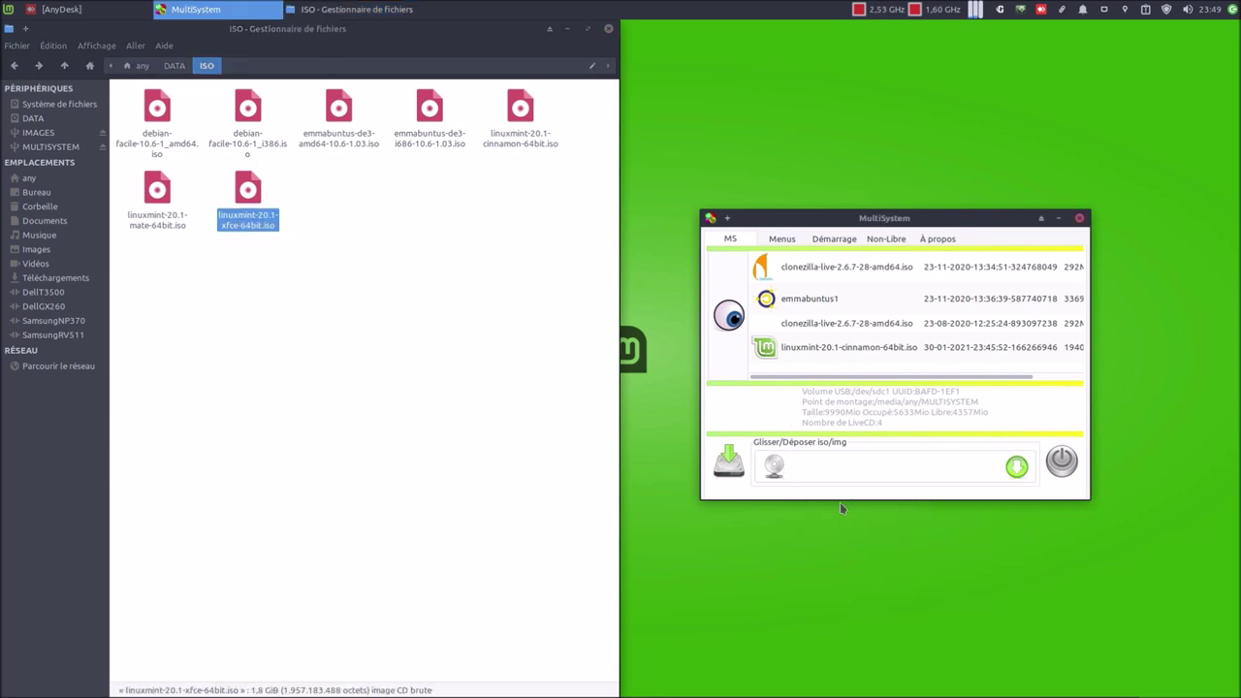
pyautogui.write('********')
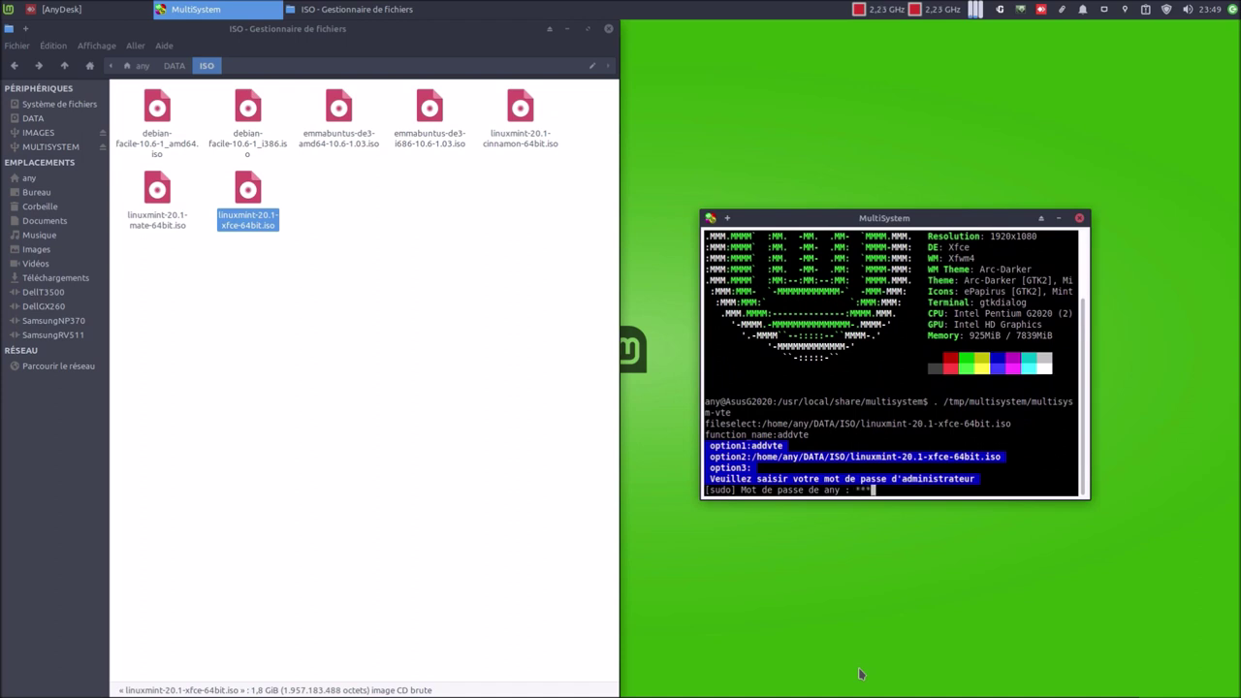
pyautogui.press('Return')
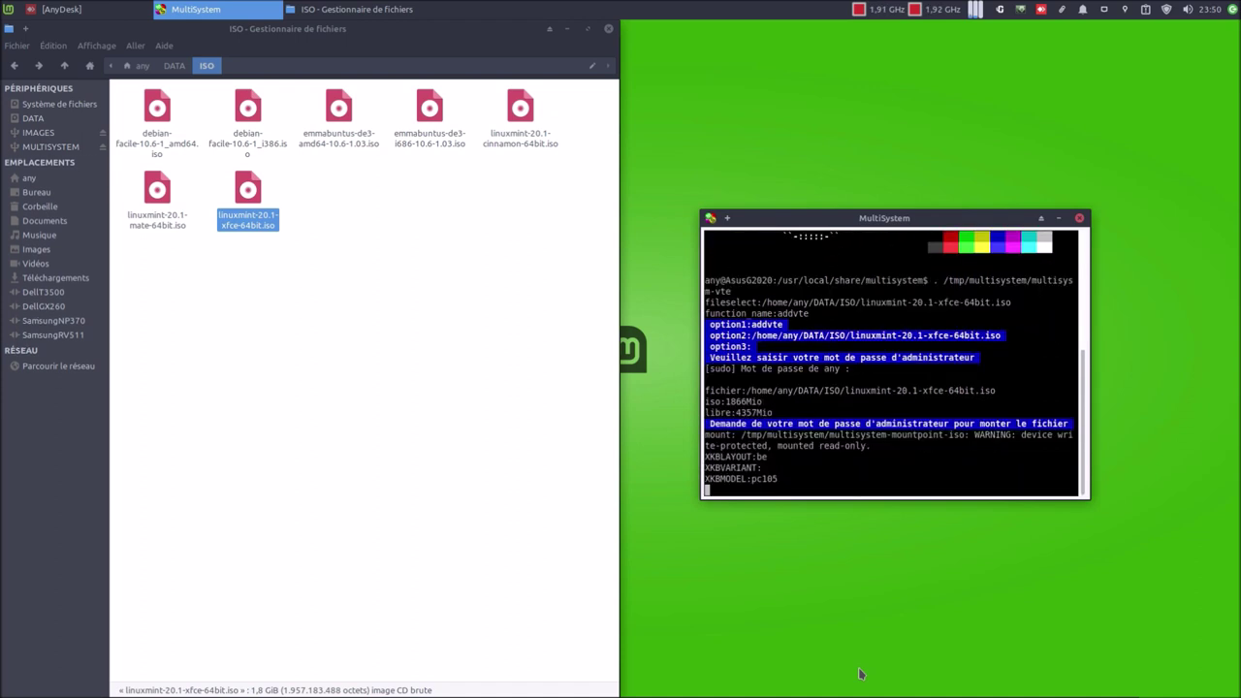